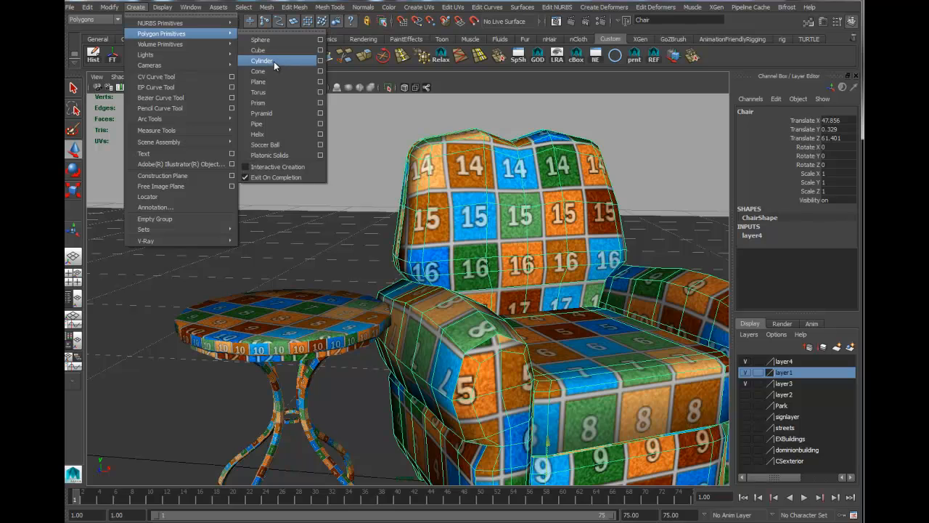
# - Delete the newly created cylinder from the scene and switch to the front view
pyautogui.scroll(-3, 494, 367)
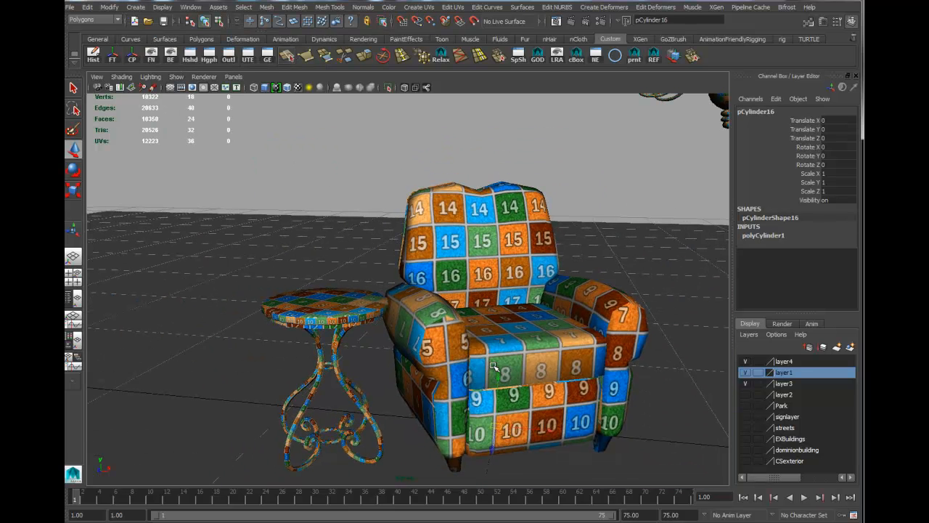
pyautogui.press('Delete')
pyautogui.press('space')
pyautogui.click(466, 395)
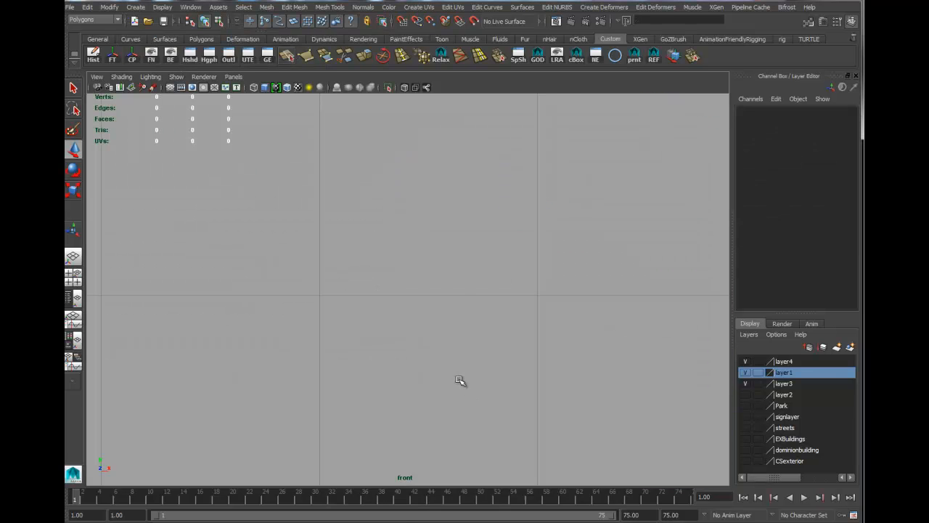
# - Put all the scene objects on a new display layer and hide that layer
pyautogui.scroll(-4, 482, 315)
pyautogui.keyDown('alt'); pyautogui.moveTo(381, 316); pyautogui.dragTo(74, 318, button='right'); pyautogui.keyUp('alt')
pyautogui.keyDown('alt'); pyautogui.moveTo(435, 325); pyautogui.dragTo(316, 319, button='right'); pyautogui.keyUp('alt')
pyautogui.keyDown('alt'); pyautogui.moveTo(233, 312); pyautogui.dragTo(455, 313, button='middle'); pyautogui.keyUp('alt')
pyautogui.keyDown('alt'); pyautogui.moveTo(454, 313); pyautogui.dragTo(575, 325, button='right'); pyautogui.keyUp('alt')
pyautogui.moveTo(283, 286); pyautogui.dragTo(580, 431)
pyautogui.click(850, 347)
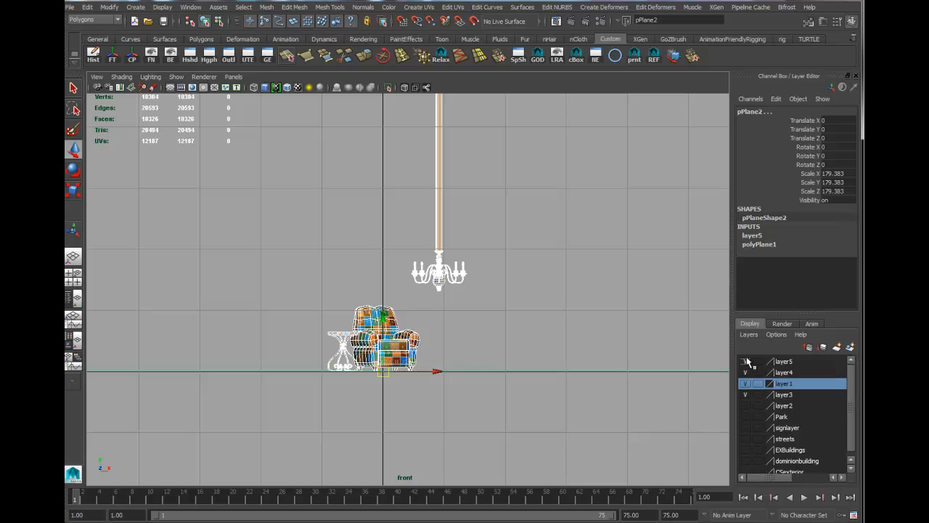
pyautogui.click(745, 361)
# - Start a goblet profile with the CV Curve Tool, running from the grid-snapped origin along the flat underside and around the base's outer edge
pyautogui.keyDown('alt'); pyautogui.moveTo(388, 341); pyautogui.dragTo(559, 388, button='right'); pyautogui.keyUp('alt')
pyautogui.keyDown('alt'); pyautogui.moveTo(471, 280); pyautogui.dragTo(496, 244, button='middle'); pyautogui.keyUp('alt')
pyautogui.keyDown('alt'); pyautogui.moveTo(537, 266); pyautogui.dragTo(532, 266, button='right'); pyautogui.keyUp('alt')
pyautogui.click(138, 7)
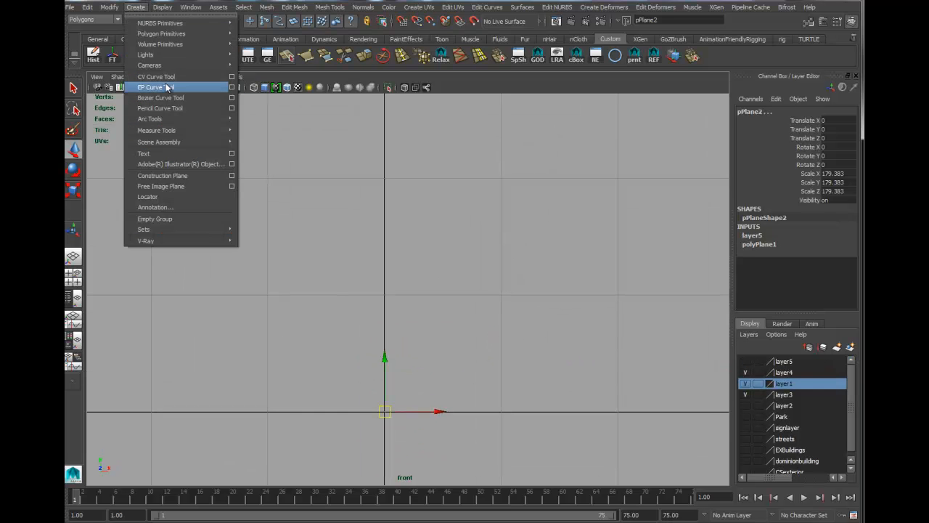
pyautogui.click(167, 81)
pyautogui.press('x')
pyautogui.click(387, 412)
pyautogui.click(503, 412)
pyautogui.click(517, 394)
pyautogui.click(509, 391)
# - Continue the profile curve inward across the top of the base and up around the narrow stem
pyautogui.click(490, 397)
pyautogui.click(466, 400)
pyautogui.click(435, 392)
pyautogui.click(421, 383)
pyautogui.click(413, 370)
pyautogui.click(408, 347)
pyautogui.click(413, 334)
# - Extend the profile curve up the outside wall of the bowl and around its rounded rim
pyautogui.click(431, 313)
pyautogui.click(470, 293)
pyautogui.click(517, 263)
pyautogui.click(547, 180)
pyautogui.click(546, 154)
pyautogui.click(527, 130)
pyautogui.click(513, 125)
pyautogui.click(504, 140)
# - Trace the inner wall of the bowl down to the central vertical axis and finish the curve
pyautogui.click(520, 153)
pyautogui.click(527, 183)
pyautogui.click(511, 213)
pyautogui.click(500, 238)
pyautogui.click(433, 273)
pyautogui.click(416, 278)
pyautogui.click(384, 295)
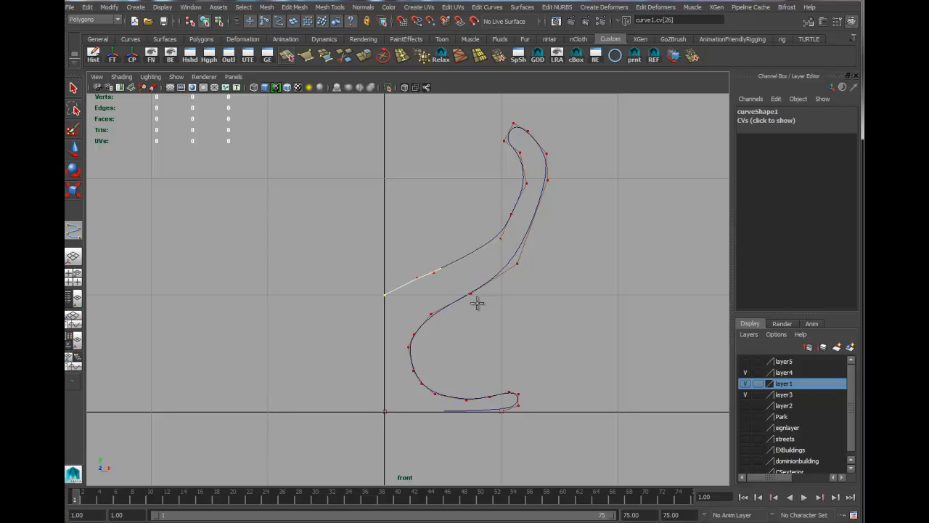
pyautogui.press('Return')
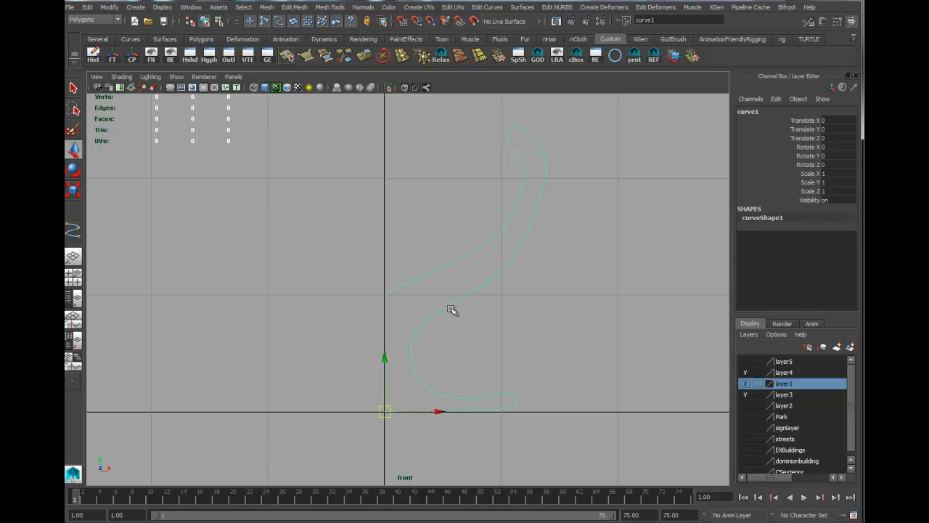
# - Reshape the inside bottom of the bowl by raising the curve's end control vertex and lowering a neighbouring one
pyautogui.moveTo(450, 306); pyautogui.dragTo(396, 307, button='right')
pyautogui.moveTo(352, 274); pyautogui.dragTo(390, 307)
pyautogui.moveTo(389, 264); pyautogui.dragTo(383, 248)
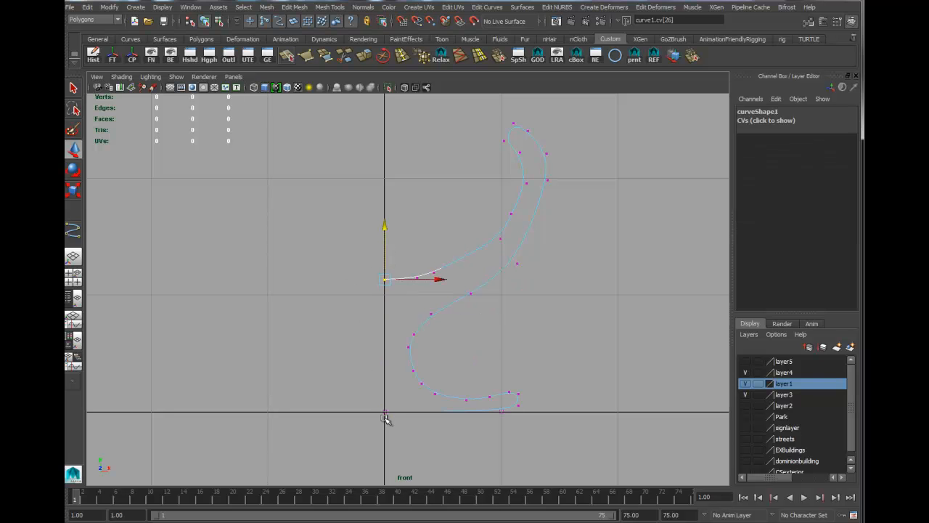
pyautogui.click(444, 281)
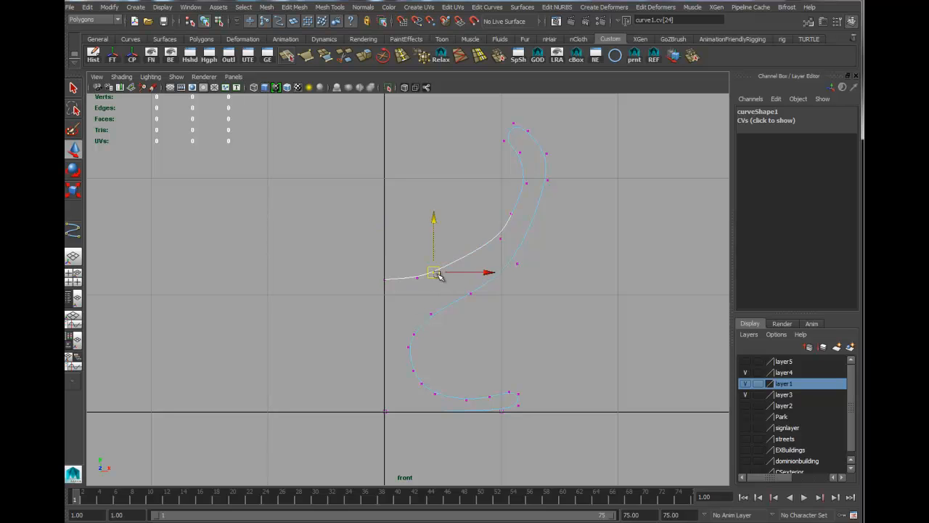
pyautogui.moveTo(447, 283); pyautogui.dragTo(452, 293)
# - Move the control vertices near the rim and along both bowl walls inward and down to refine the wall's shape
pyautogui.keyDown('alt'); pyautogui.moveTo(541, 223); pyautogui.dragTo(506, 297, button='middle'); pyautogui.keyUp('alt')
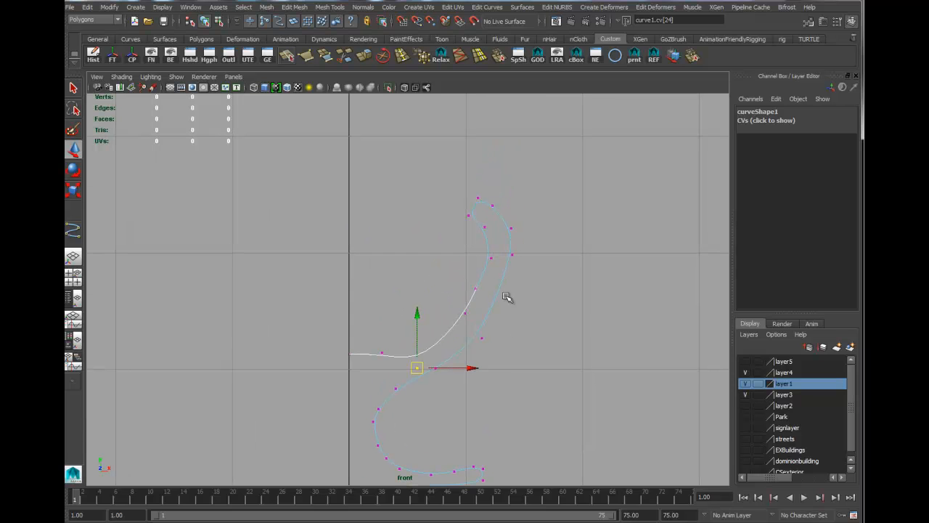
pyautogui.click(511, 231)
pyautogui.moveTo(513, 229); pyautogui.dragTo(489, 216)
pyautogui.click(510, 257)
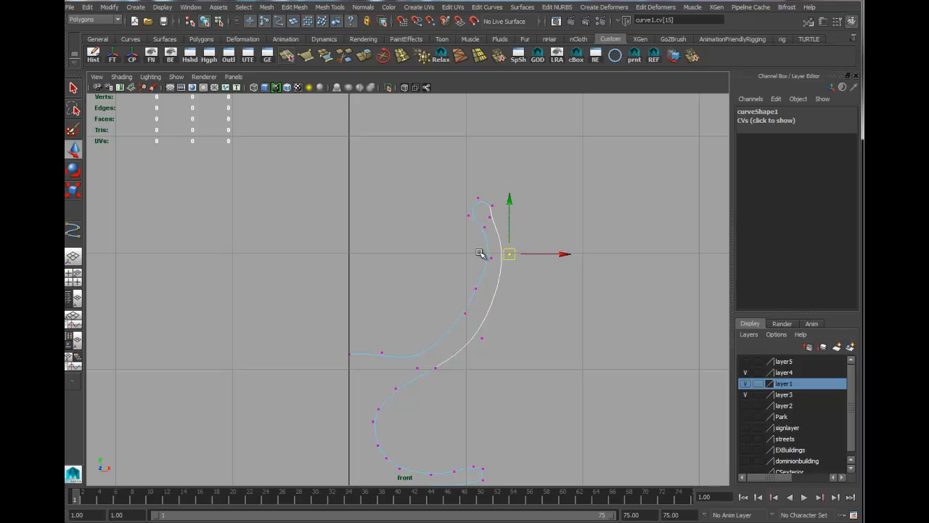
pyautogui.moveTo(479, 297); pyautogui.dragTo(480, 297)
pyautogui.moveTo(476, 288); pyautogui.dragTo(471, 320)
pyautogui.moveTo(465, 313); pyautogui.dragTo(470, 331)
# - Adjust the control vertices of the stem to make it narrower and straighter, and return to object mode
pyautogui.keyDown('alt'); pyautogui.moveTo(469, 396); pyautogui.dragTo(526, 329, button='middle'); pyautogui.keyUp('alt')
pyautogui.moveTo(445, 269); pyautogui.dragTo(369, 312)
pyautogui.moveTo(417, 239); pyautogui.dragTo(426, 298)
pyautogui.moveTo(437, 338)
pyautogui.mouseDown()
pyautogui.moveTo(463, 315)
pyautogui.moveTo(438, 328)
pyautogui.moveTo(440, 338)
pyautogui.mouseUp()
pyautogui.moveTo(433, 348); pyautogui.dragTo(416, 344)
pyautogui.moveTo(448, 378); pyautogui.dragTo(415, 393)
pyautogui.moveTo(483, 411); pyautogui.dragTo(537, 338, button='right')
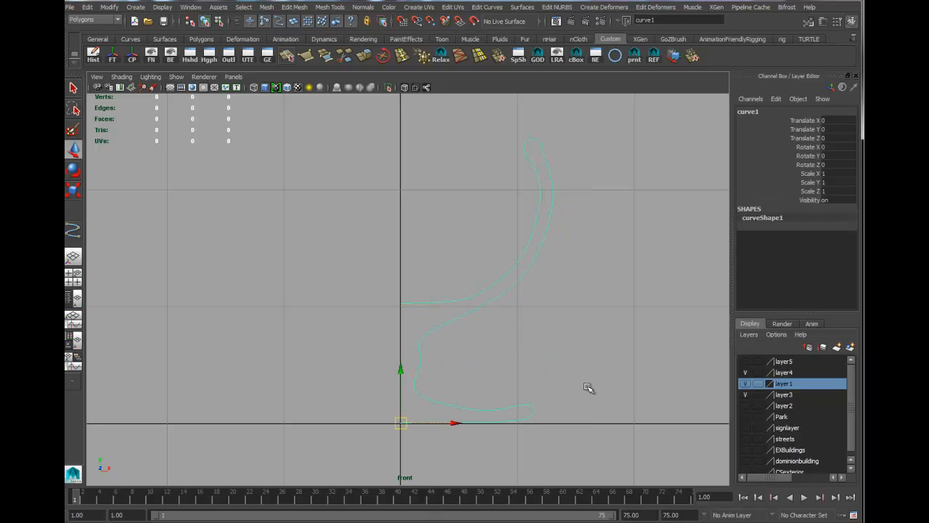
# - Switch to the perspective view and the Surfaces menu set, and open the Revolve options for the profile curve
pyautogui.press('space')
pyautogui.moveTo(495, 307); pyautogui.dragTo(493, 308)
pyautogui.keyDown('alt'); pyautogui.moveTo(451, 361); pyautogui.dragTo(628, 312); pyautogui.keyUp('alt')
pyautogui.keyDown('alt'); pyautogui.moveTo(508, 362); pyautogui.dragTo(425, 356, button='middle'); pyautogui.keyUp('alt')
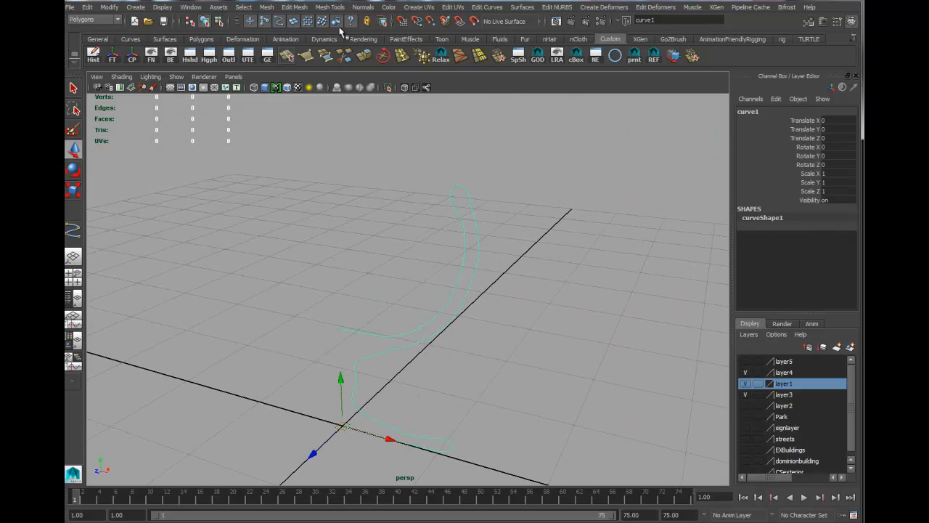
pyautogui.click(100, 20)
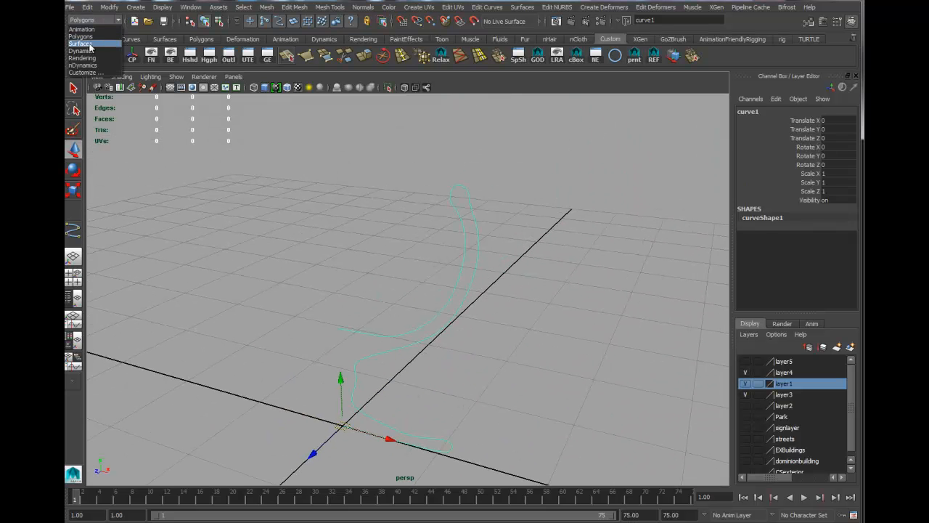
pyautogui.click(90, 44)
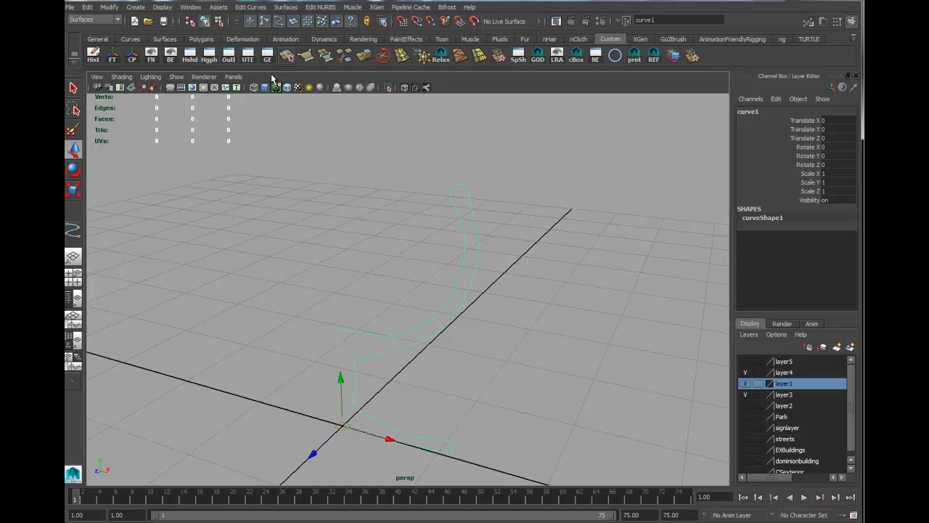
pyautogui.click(287, 7)
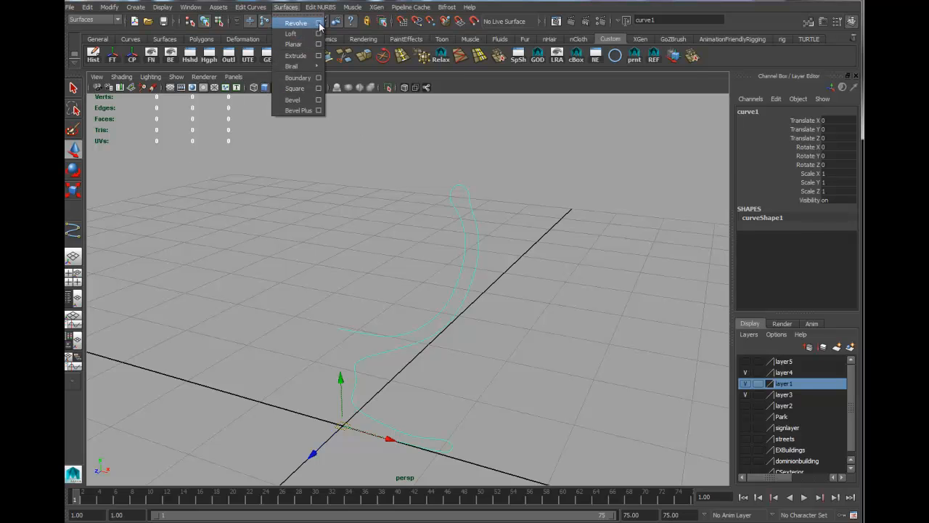
pyautogui.click(319, 24)
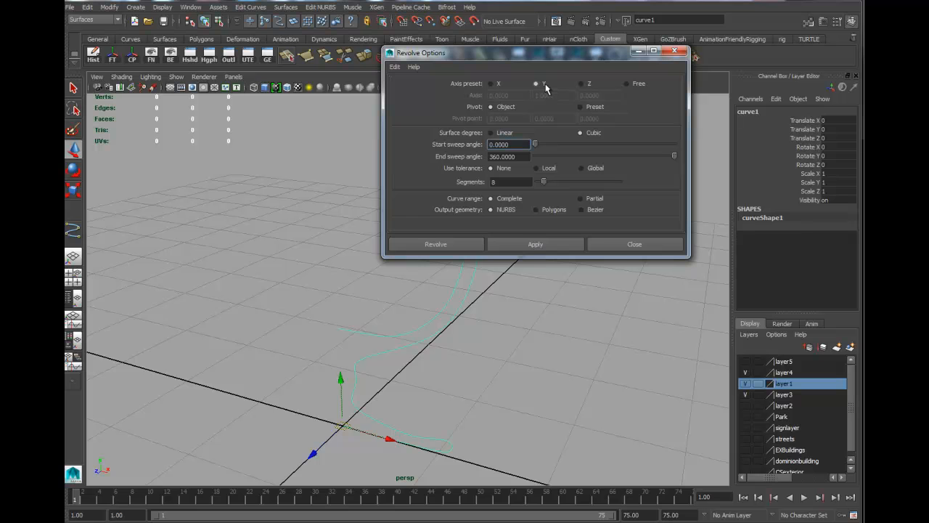
# - Revolve the curve around Y into quad polygons, using per span # of iso params with Number U 1 and Number V 2
pyautogui.click(539, 210)
pyautogui.scroll(-4, 584, 206)
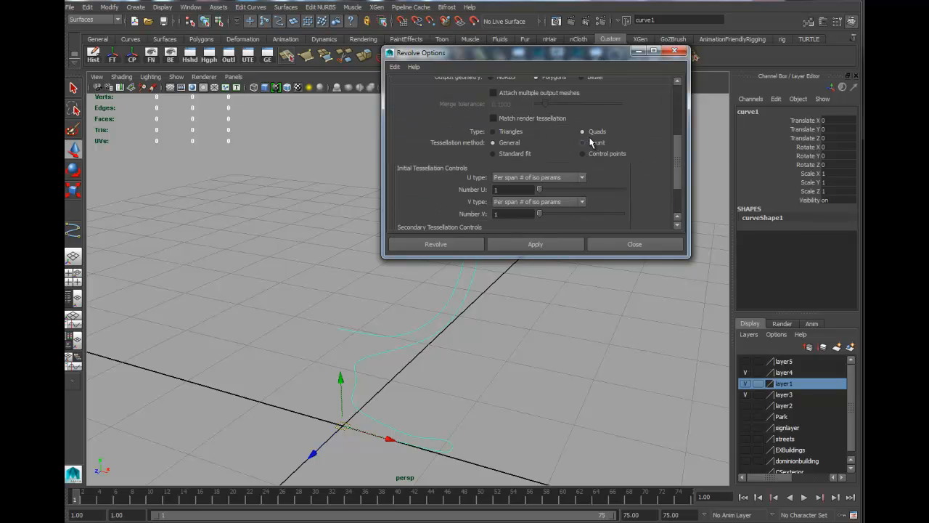
pyautogui.click(545, 178)
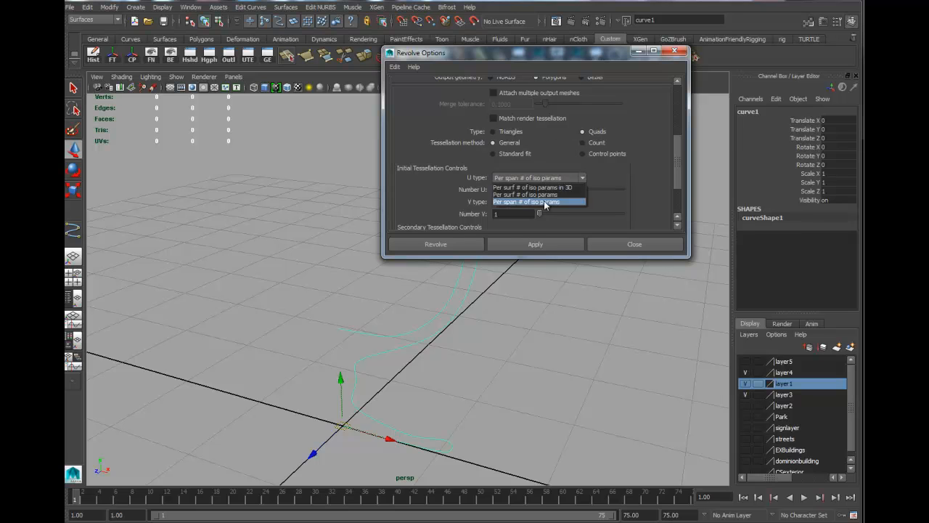
pyautogui.click(544, 202)
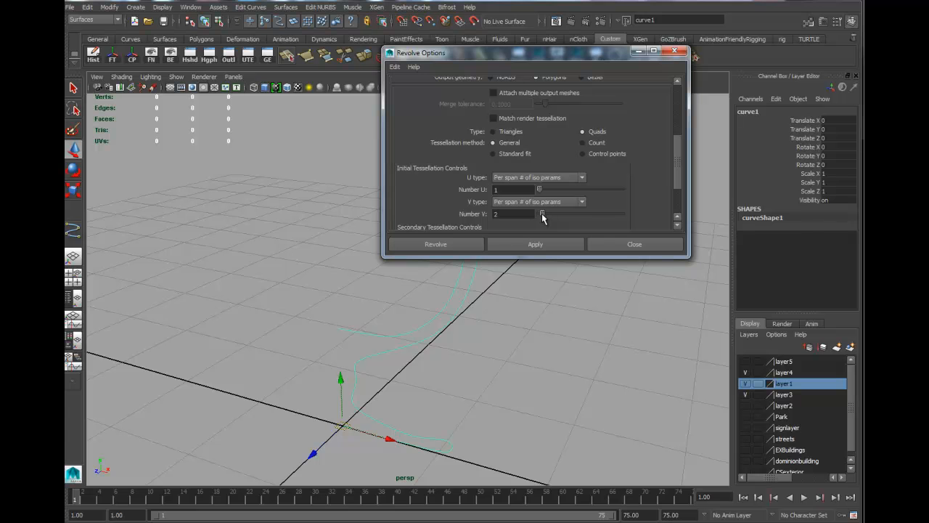
pyautogui.click(534, 244)
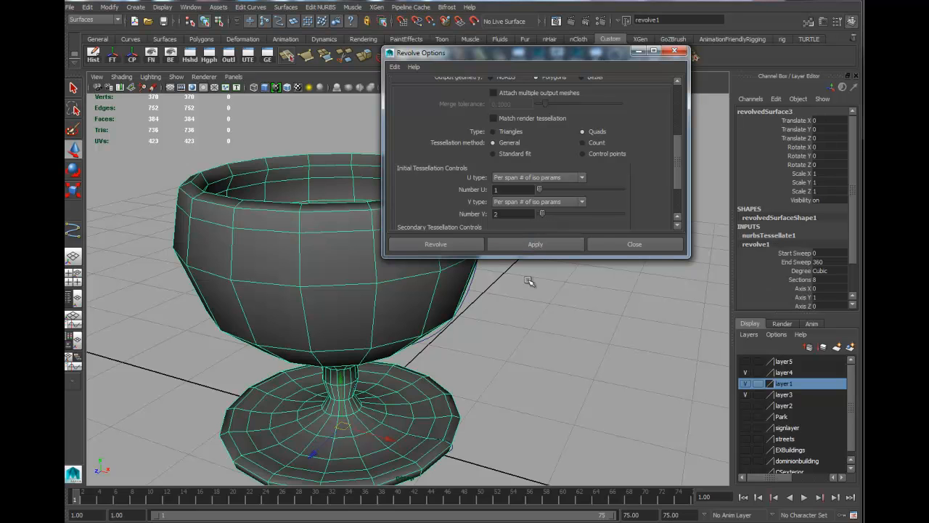
pyautogui.keyDown('alt'); pyautogui.moveTo(569, 370); pyautogui.dragTo(395, 345, button='right'); pyautogui.keyUp('alt')
pyautogui.moveTo(395, 345)
pyautogui.keyDown('alt'); pyautogui.mouseDown()
pyautogui.moveTo(387, 380)
pyautogui.moveTo(392, 333)
pyautogui.moveTo(398, 363)
pyautogui.mouseUp(); pyautogui.keyUp('alt')
pyautogui.click(635, 246)
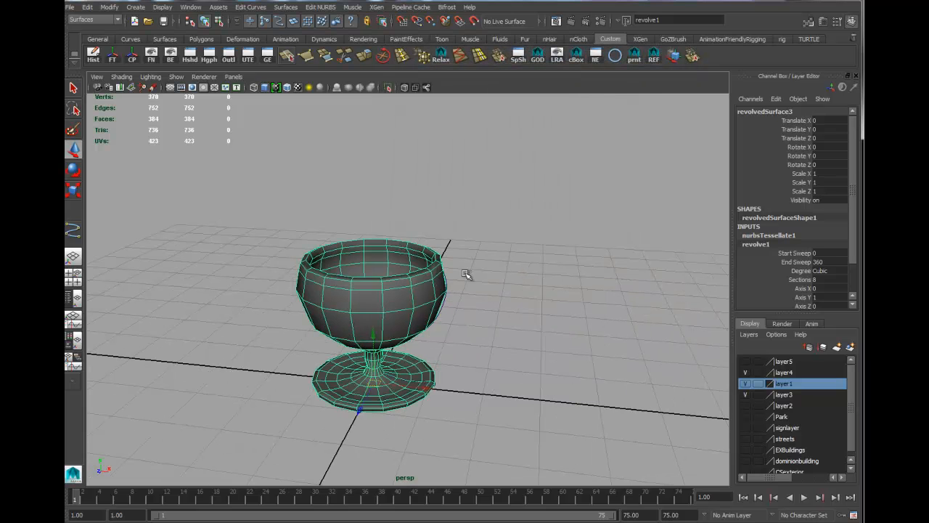
# - Delete the goblet mesh's construction history and soften its edges
pyautogui.moveTo(466, 275); pyautogui.dragTo(413, 324)
pyautogui.click(456, 322)
pyautogui.click(421, 305)
pyautogui.keyDown('alt'); pyautogui.moveTo(468, 334); pyautogui.dragTo(444, 307); pyautogui.keyUp('alt')
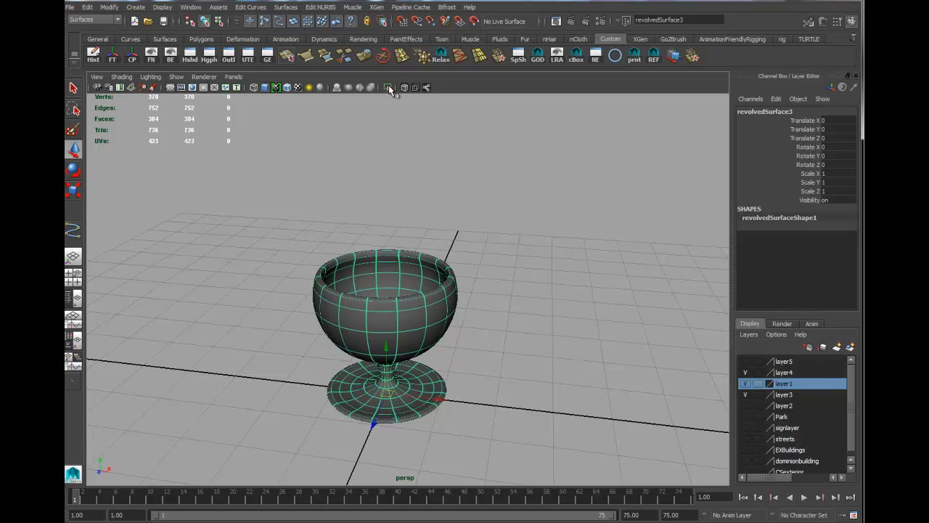
# - Show the hidden layer5 furniture and scale the goblet down uniformly to 0.116
pyautogui.click(745, 360)
pyautogui.press('f')
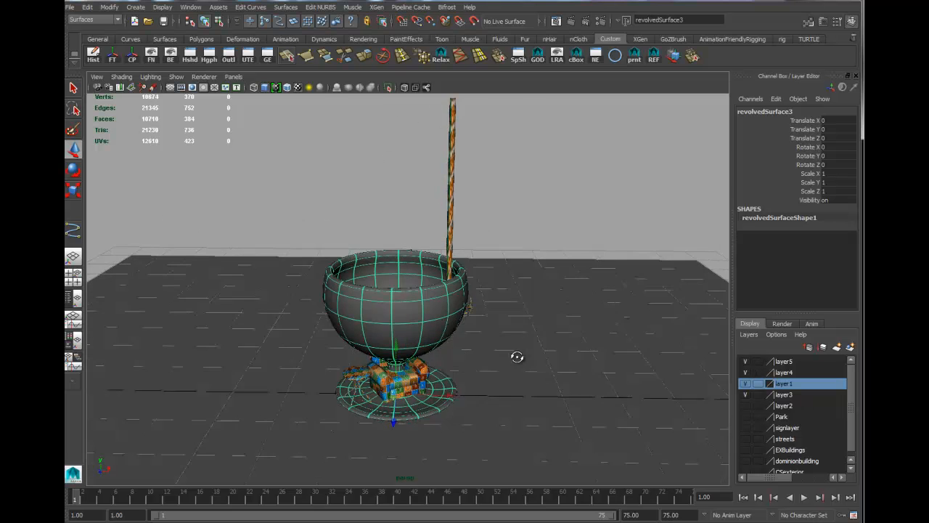
pyautogui.press('r')
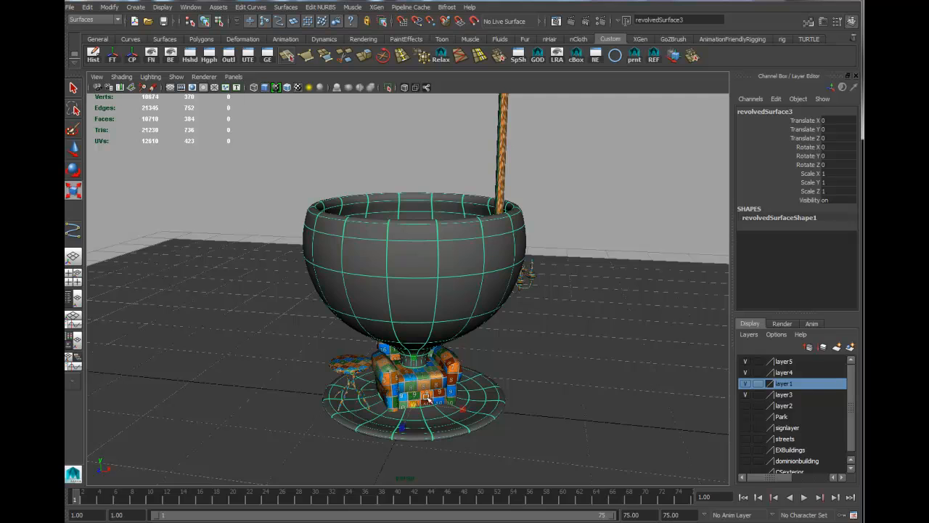
pyautogui.moveTo(419, 405); pyautogui.dragTo(495, 409)
pyautogui.keyDown('alt'); pyautogui.moveTo(495, 409); pyautogui.dragTo(728, 407, button='right'); pyautogui.keyUp('alt')
pyautogui.keyDown('alt'); pyautogui.moveTo(727, 406); pyautogui.dragTo(458, 346); pyautogui.keyUp('alt')
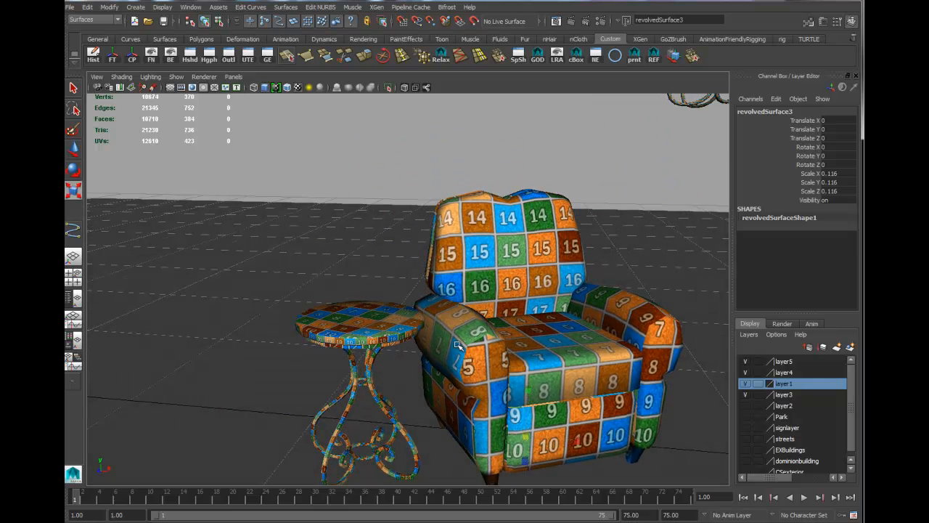
# - Move the goblet onto the round side table using vertex snapping and position it on the tabletop
pyautogui.press('w')
pyautogui.press('v')
pyautogui.moveTo(382, 322); pyautogui.dragTo(358, 289, button='middle')
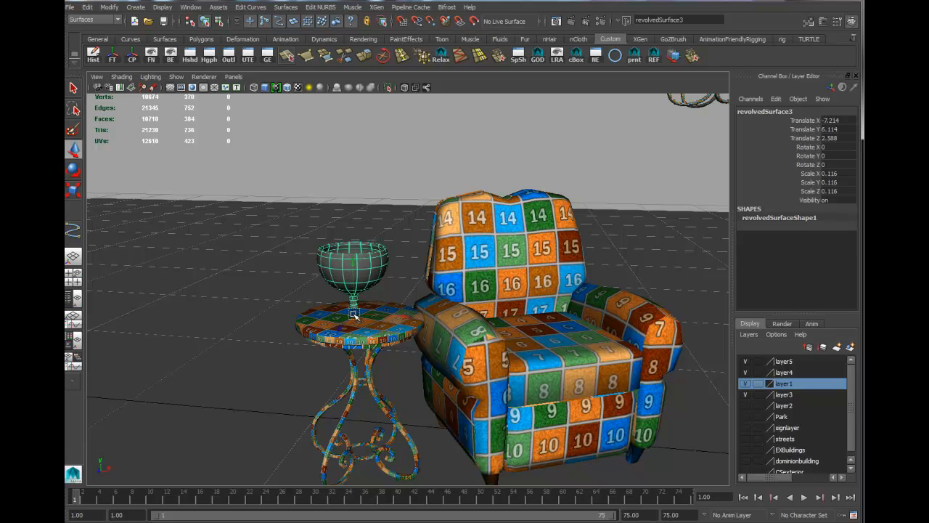
pyautogui.moveTo(367, 329); pyautogui.dragTo(377, 301, button='middle')
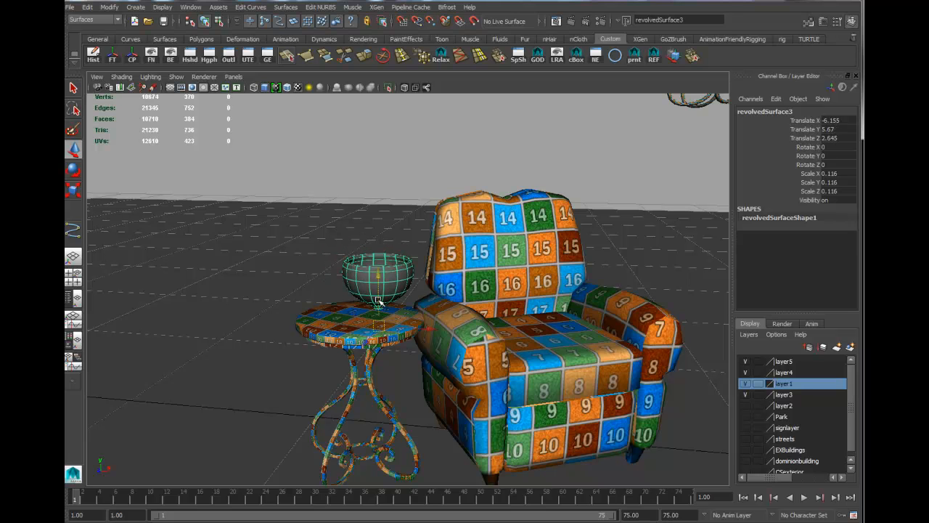
pyautogui.moveTo(344, 332); pyautogui.dragTo(349, 259, button='middle')
pyautogui.keyDown('alt'); pyautogui.moveTo(349, 260); pyautogui.dragTo(382, 321); pyautogui.keyUp('alt')
pyautogui.moveTo(414, 353); pyautogui.dragTo(479, 338, button='middle')
# - Fine-tune the goblet's height to Translate Y 6.424 so that its base rests on the tabletop
pyautogui.keyDown('alt'); pyautogui.moveTo(485, 357); pyautogui.dragTo(410, 348); pyautogui.keyUp('alt')
pyautogui.keyDown('alt'); pyautogui.moveTo(411, 349); pyautogui.dragTo(595, 359, button='right'); pyautogui.keyUp('alt')
pyautogui.keyDown('alt'); pyautogui.moveTo(363, 348); pyautogui.dragTo(472, 367, button='middle'); pyautogui.keyUp('alt')
pyautogui.moveTo(338, 290); pyautogui.dragTo(338, 286)
pyautogui.keyDown('alt'); pyautogui.moveTo(512, 332); pyautogui.dragTo(431, 327, button='right'); pyautogui.keyUp('alt')
pyautogui.keyDown('alt'); pyautogui.moveTo(431, 327); pyautogui.dragTo(442, 309); pyautogui.keyUp('alt')
pyautogui.keyDown('alt'); pyautogui.moveTo(442, 309); pyautogui.dragTo(527, 329, button='right'); pyautogui.keyUp('alt')
pyautogui.keyDown('alt'); pyautogui.moveTo(526, 329); pyautogui.dragTo(588, 417, button='middle'); pyautogui.keyUp('alt')
pyautogui.press('v')
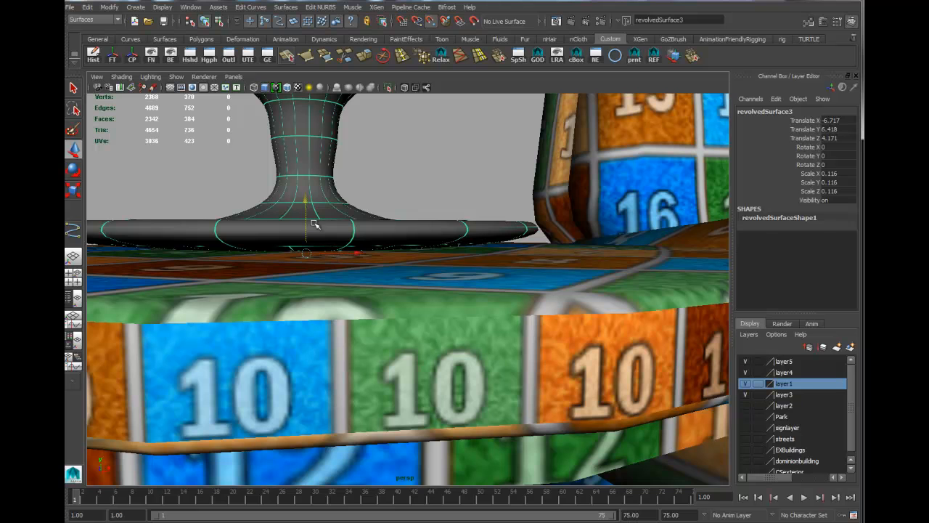
pyautogui.moveTo(305, 217); pyautogui.dragTo(305, 226)
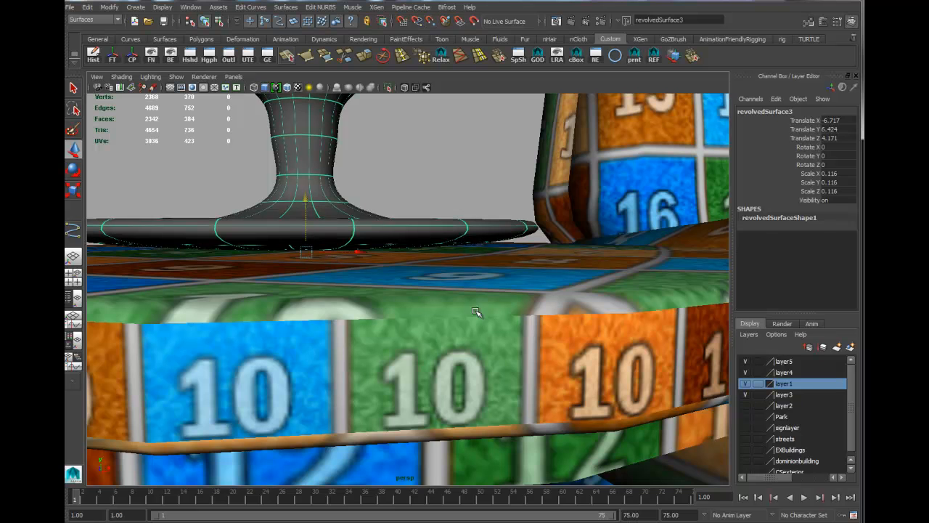
# - Adjust the edge loop around the outer rim of the goblet's base and return to object mode
pyautogui.moveTo(497, 227); pyautogui.dragTo(498, 200, button='right')
pyautogui.doubleClick(500, 226)
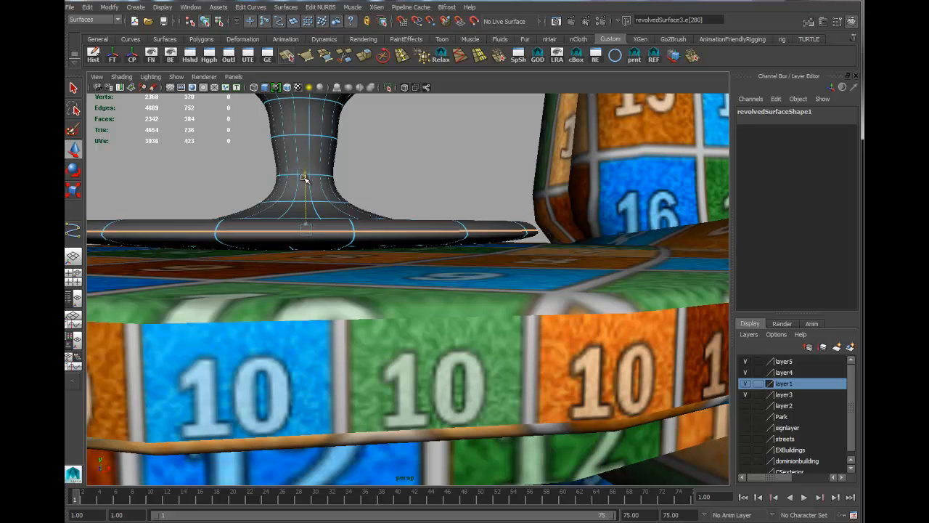
pyautogui.scroll(-5, 368, 264)
pyautogui.keyDown('alt'); pyautogui.moveTo(368, 264); pyautogui.dragTo(409, 265); pyautogui.keyUp('alt')
pyautogui.moveTo(399, 234); pyautogui.dragTo(433, 219, button='right')
pyautogui.click(373, 231)
pyautogui.keyDown('alt'); pyautogui.moveTo(373, 231); pyautogui.dragTo(459, 278); pyautogui.keyUp('alt')
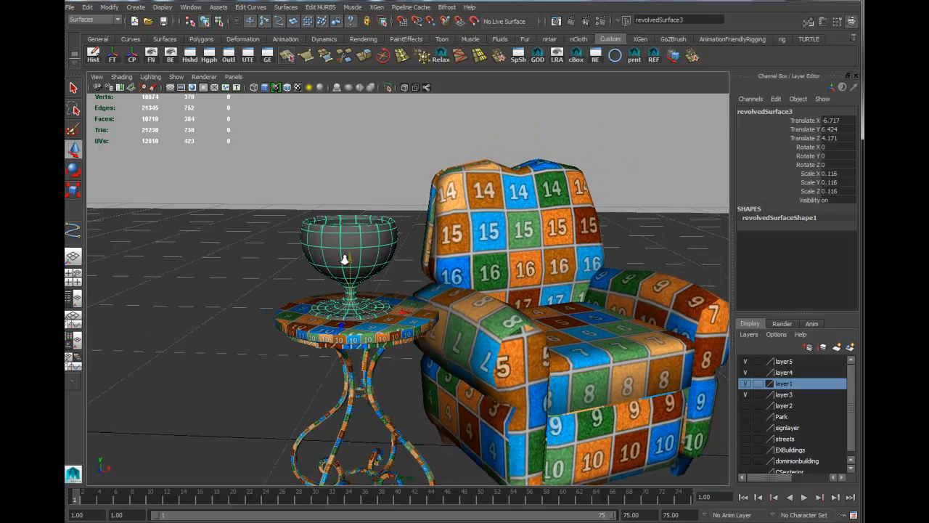
# - Assign a new mila_material to the goblet
pyautogui.moveTo(336, 218); pyautogui.dragTo(328, 433, button='right')
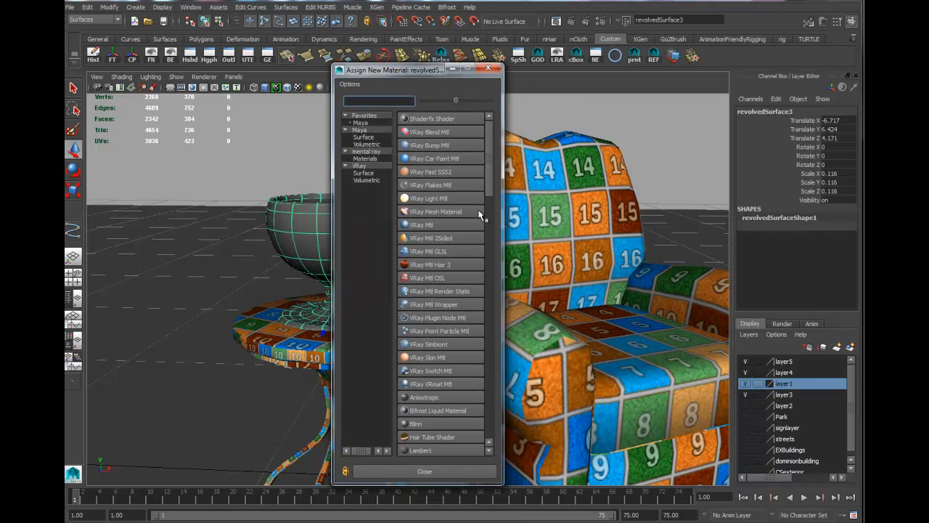
pyautogui.moveTo(490, 180); pyautogui.dragTo(490, 317)
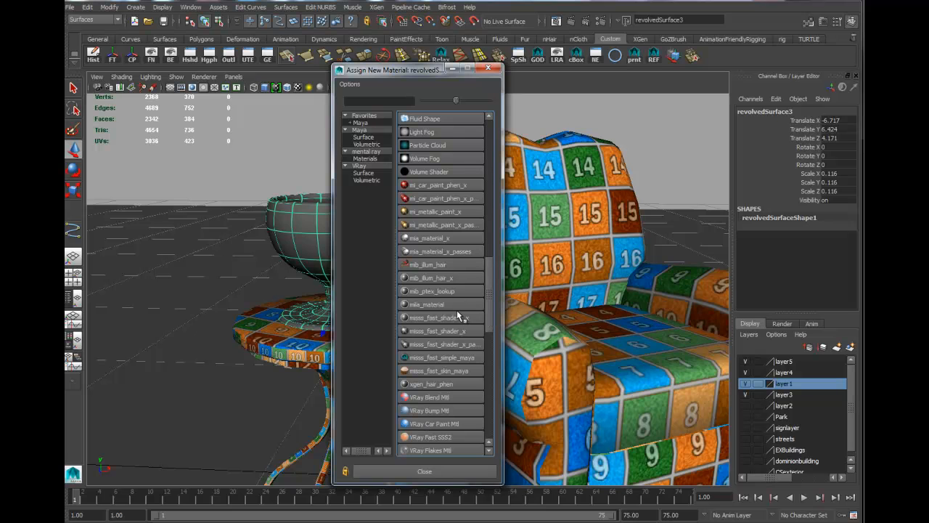
pyautogui.click(428, 305)
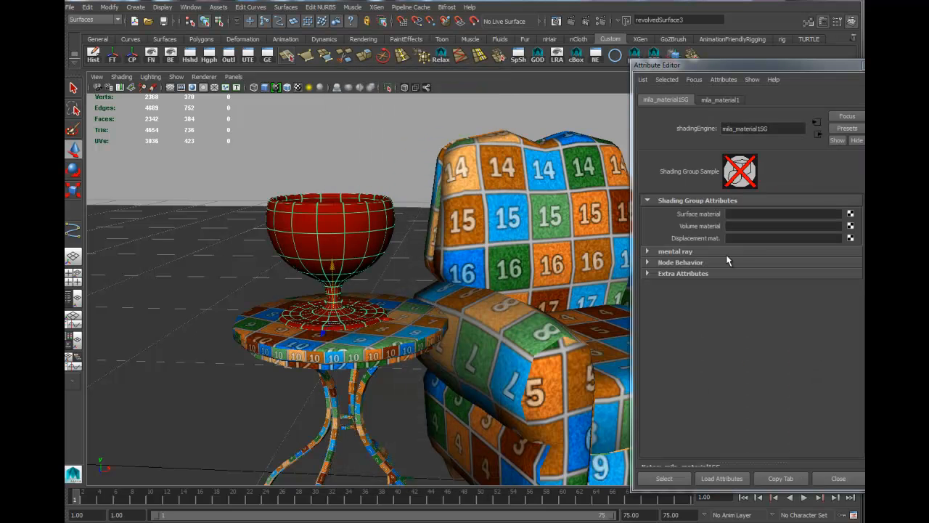
# - Assign a new mental ray mia_material_x material to the goblet
pyautogui.rightClick(339, 229)
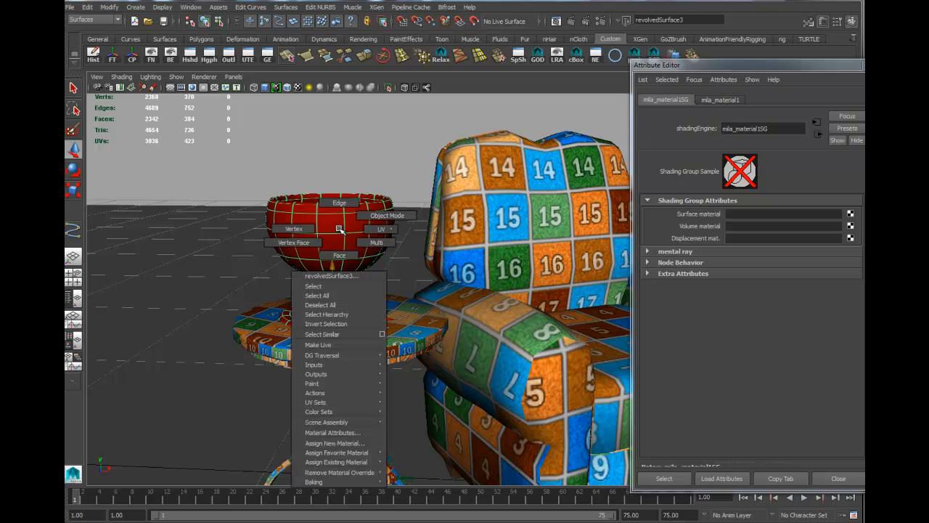
pyautogui.click(339, 442)
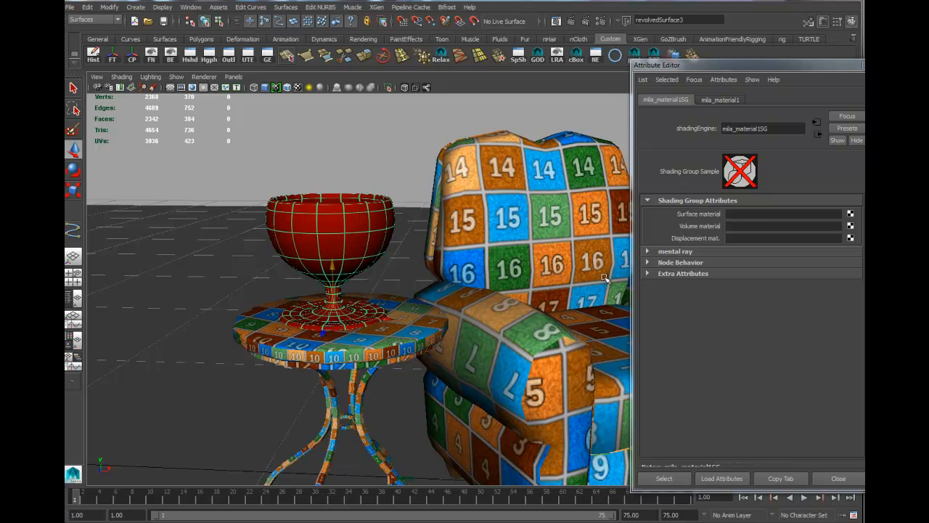
pyautogui.rightClick(323, 242)
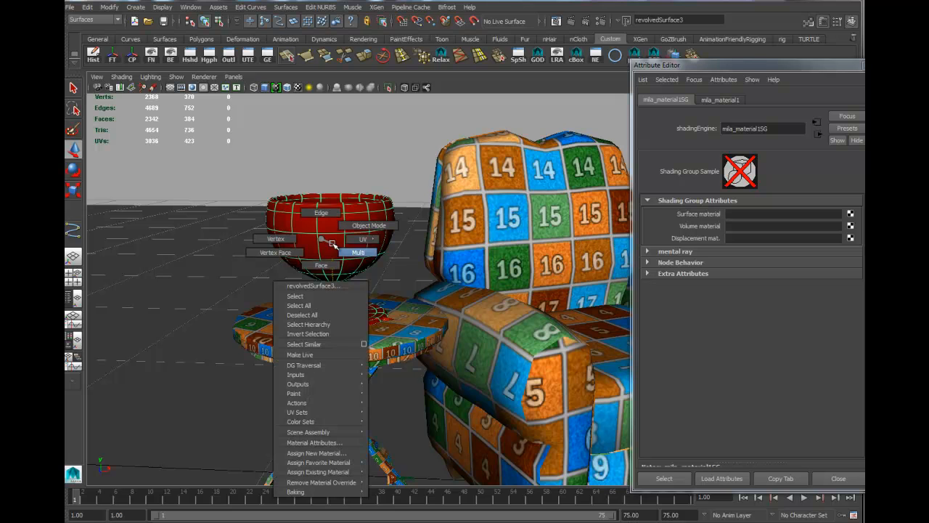
pyautogui.click(335, 453)
pyautogui.moveTo(514, 189); pyautogui.dragTo(411, 77)
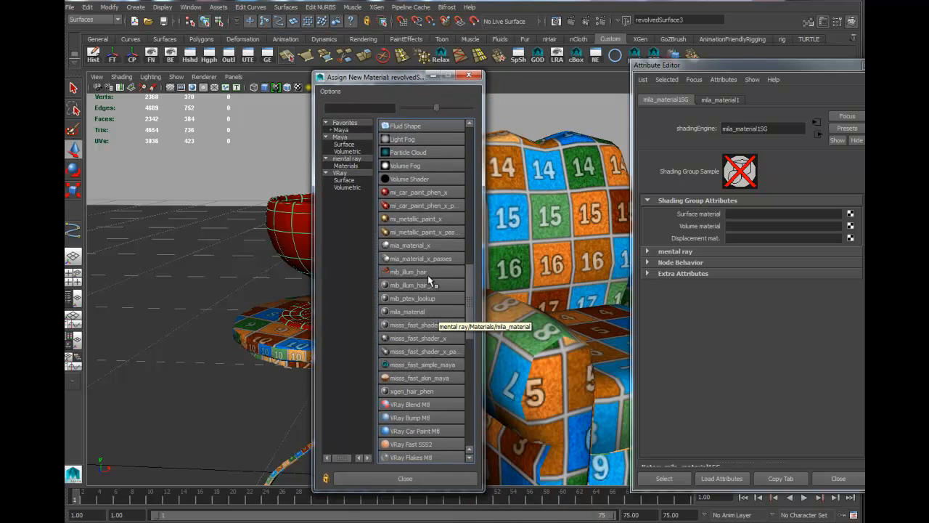
pyautogui.click(398, 246)
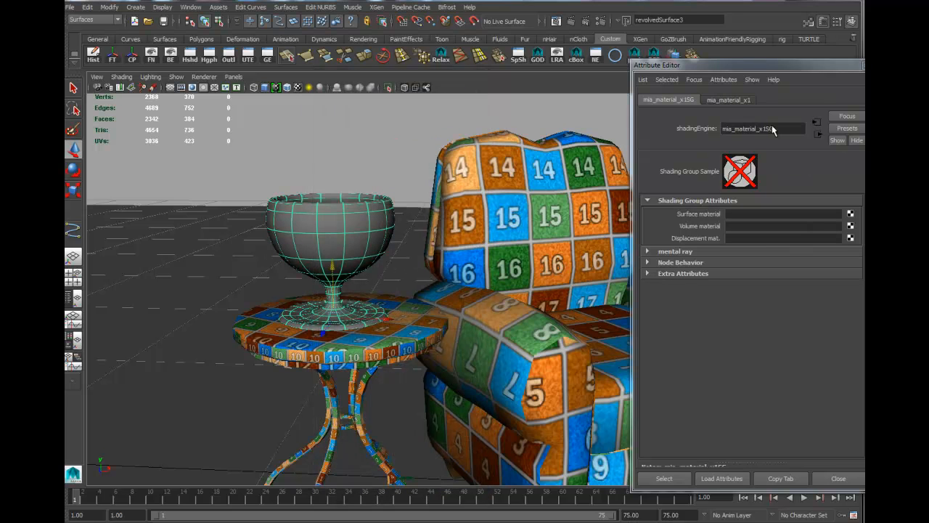
# - Apply a glass preset to the goblet's mia_material_x
pyautogui.click(729, 100)
pyautogui.click(846, 129)
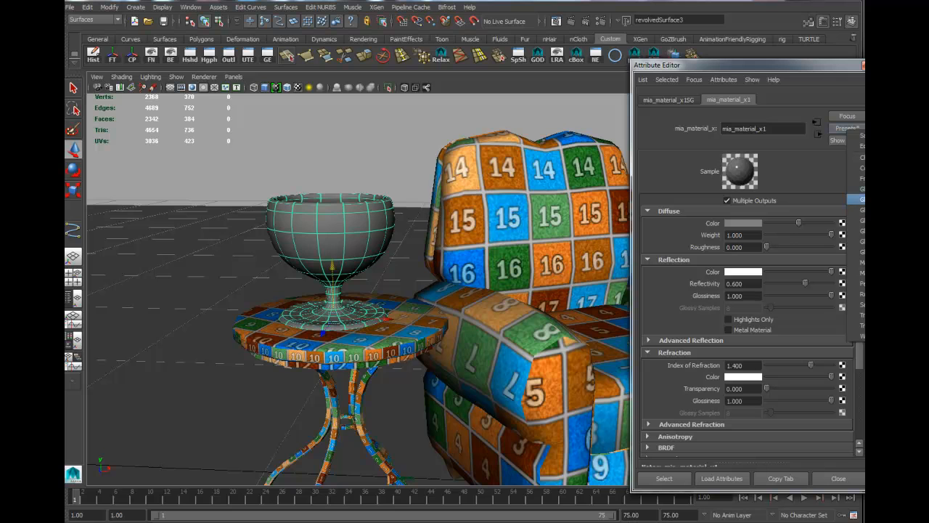
pyautogui.click(858, 198)
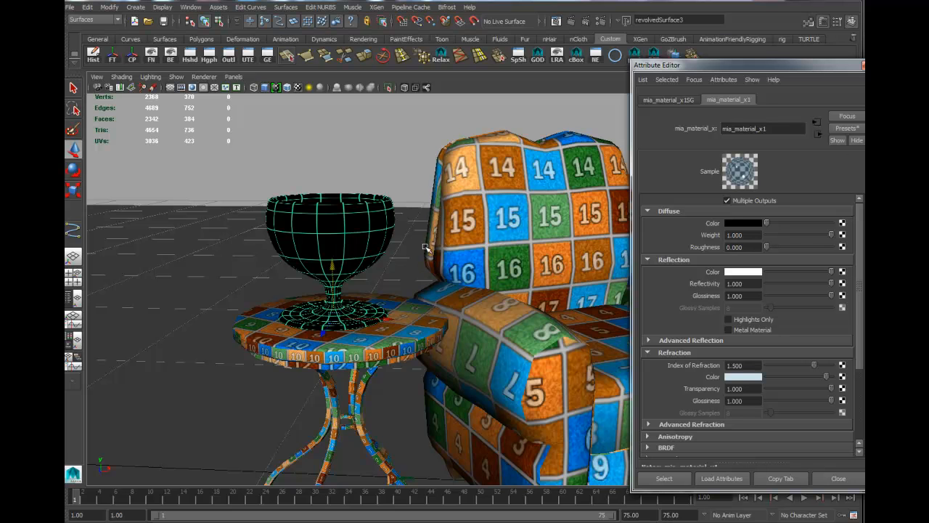
# - Frame the armchair, side table and chandelier, and test-render the view with mental ray to check the glass goblet
pyautogui.click(862, 66)
pyautogui.keyDown('alt'); pyautogui.moveTo(504, 330); pyautogui.dragTo(488, 284, button='right'); pyautogui.keyUp('alt')
pyautogui.keyDown('alt'); pyautogui.moveTo(488, 284); pyautogui.dragTo(498, 218); pyautogui.keyUp('alt')
pyautogui.click(585, 23)
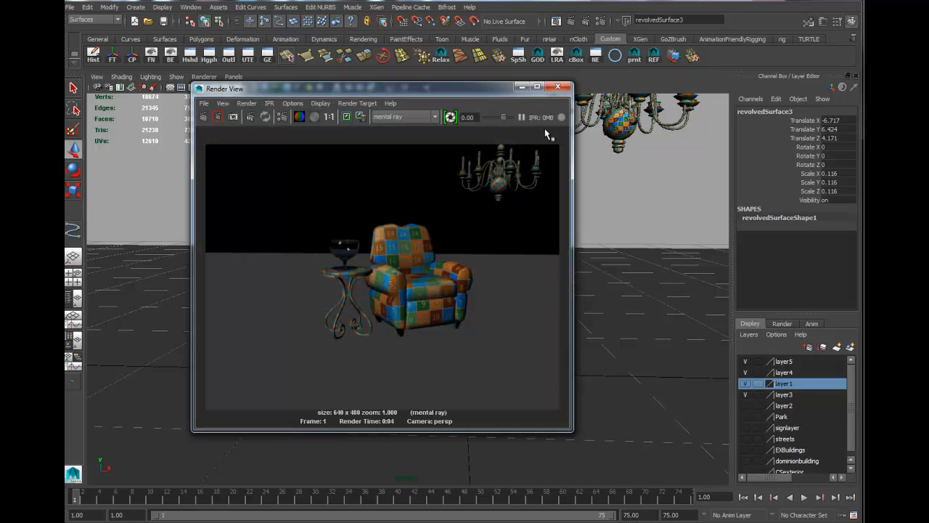
pyautogui.click(558, 87)
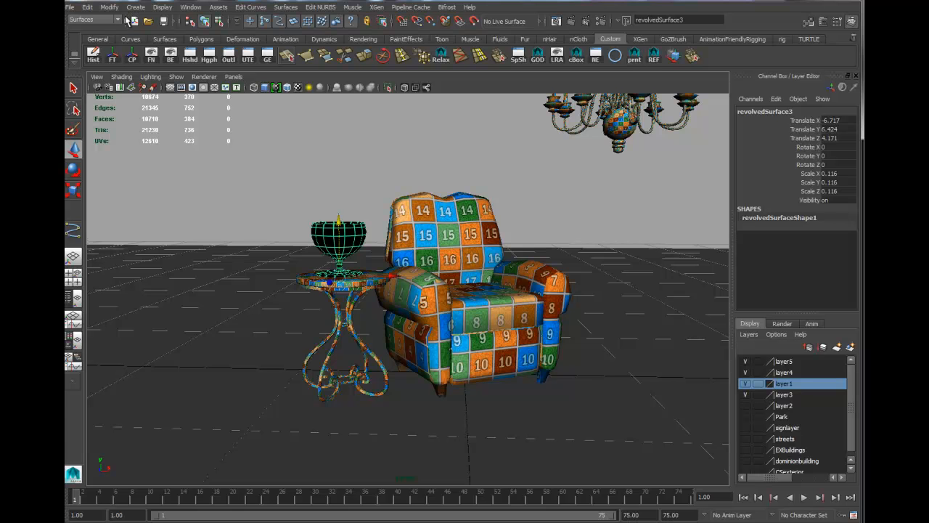
# - Create a spot light and raise it to about Translate Y 6.536
pyautogui.keyDown('alt'); pyautogui.moveTo(537, 279); pyautogui.dragTo(472, 273, button='right'); pyautogui.keyUp('alt')
pyautogui.keyDown('alt'); pyautogui.moveTo(473, 273); pyautogui.dragTo(483, 283); pyautogui.keyUp('alt')
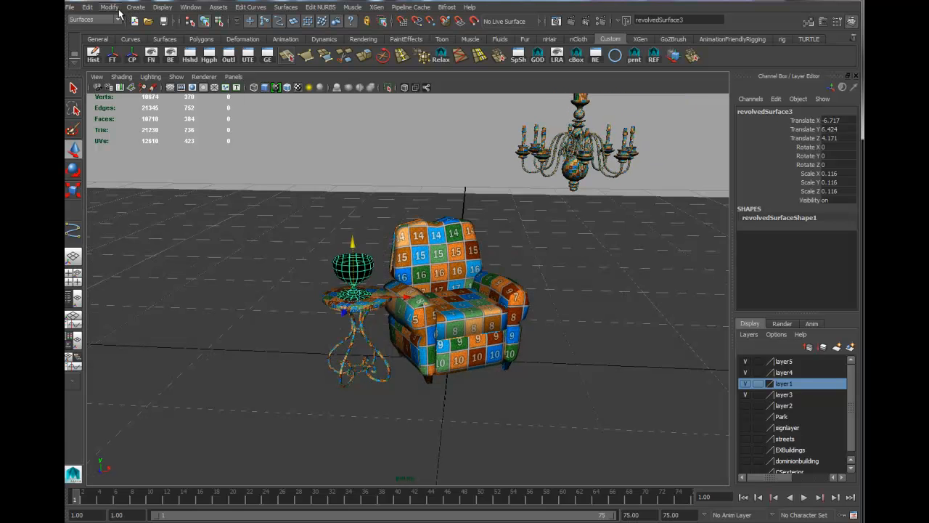
pyautogui.click(135, 7)
pyautogui.moveTo(156, 56)
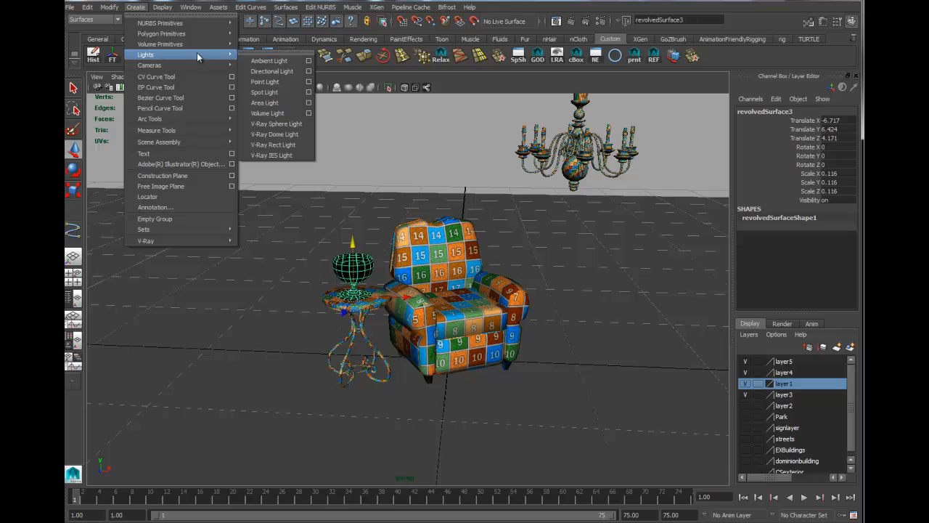
pyautogui.click(275, 93)
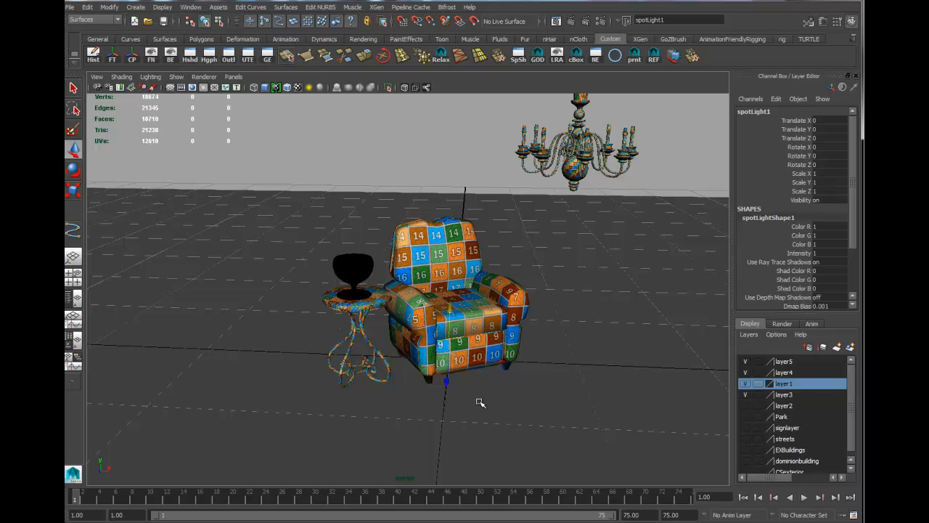
pyautogui.moveTo(450, 317); pyautogui.dragTo(449, 242)
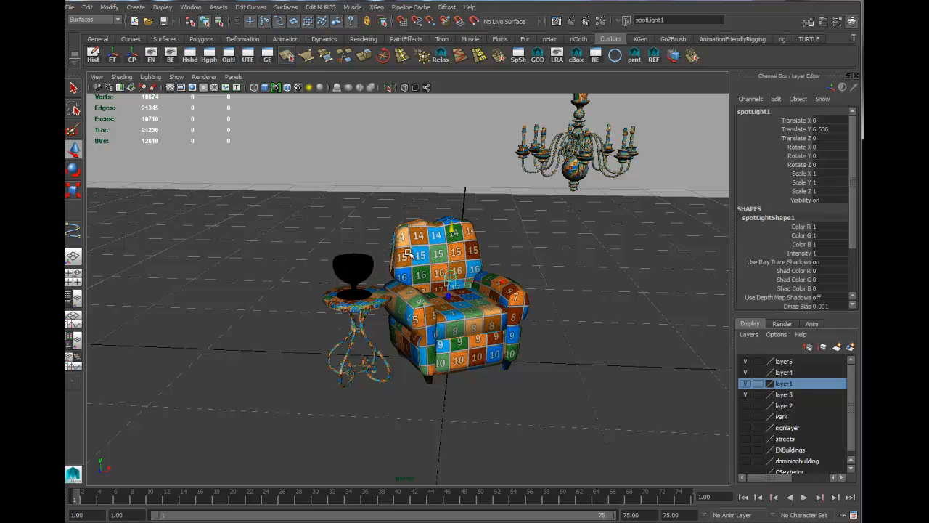
# - Look through the spot light and aim it down at the armchair and side table from about Translate 2.247, 31.567, 24.325, then return to perspective
pyautogui.click(234, 77)
pyautogui.click(251, 118)
pyautogui.keyDown('alt'); pyautogui.moveTo(508, 338); pyautogui.dragTo(279, 331, button='right'); pyautogui.keyUp('alt')
pyautogui.keyDown('alt'); pyautogui.moveTo(463, 300); pyautogui.dragTo(456, 370); pyautogui.keyUp('alt')
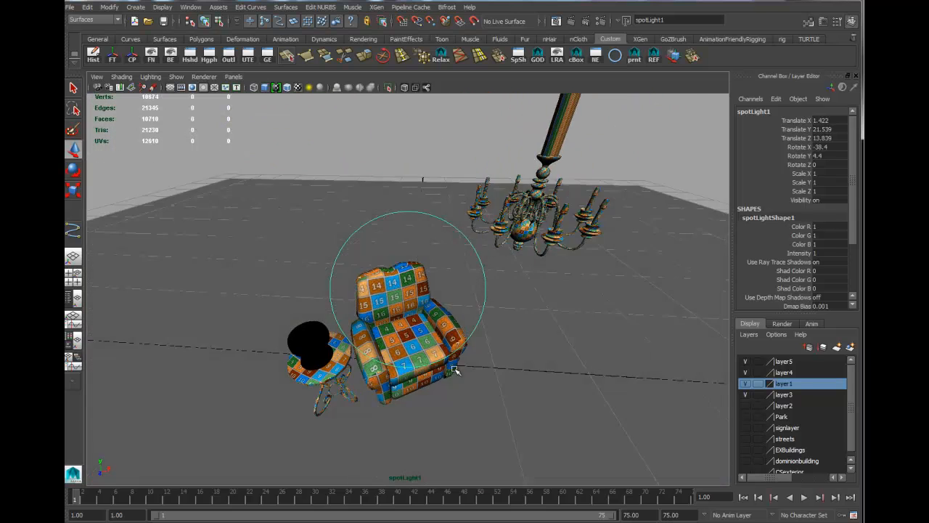
pyautogui.keyDown('alt'); pyautogui.moveTo(455, 369); pyautogui.dragTo(418, 338, button='right'); pyautogui.keyUp('alt')
pyautogui.keyDown('alt'); pyautogui.moveTo(418, 338); pyautogui.dragTo(424, 290); pyautogui.keyUp('alt')
pyautogui.press('space')
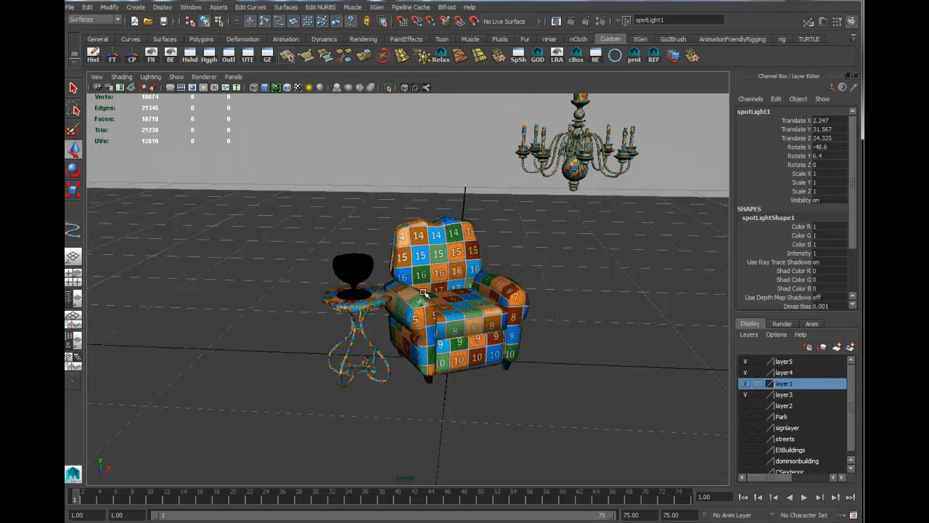
# - Show the first spot light's attributes and start a mental ray IPR render of the perspective view beside them
pyautogui.hotkey('ctrl', 'a')
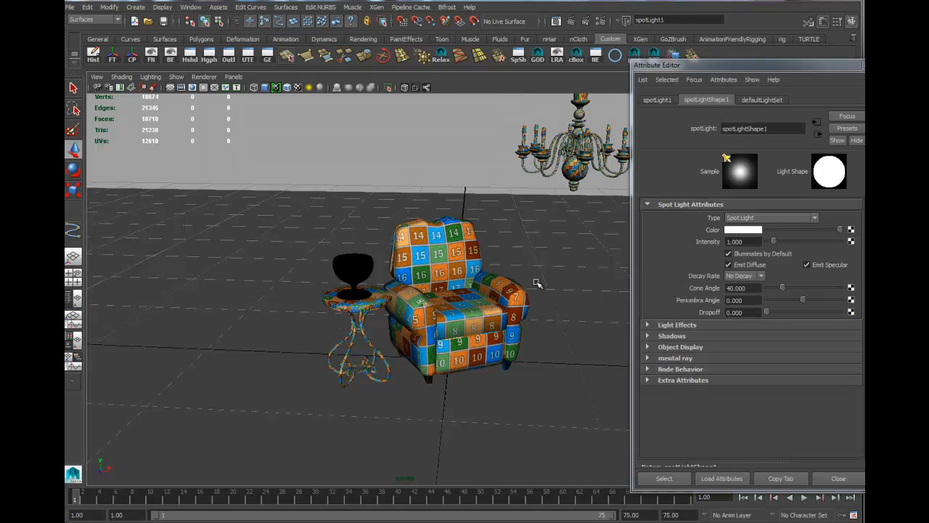
pyautogui.moveTo(782, 80); pyautogui.dragTo(753, 68)
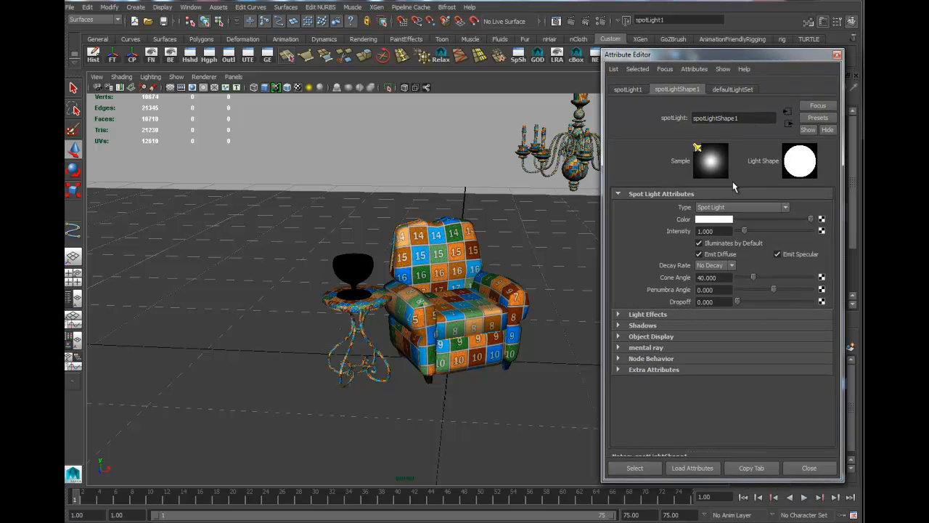
pyautogui.click(587, 22)
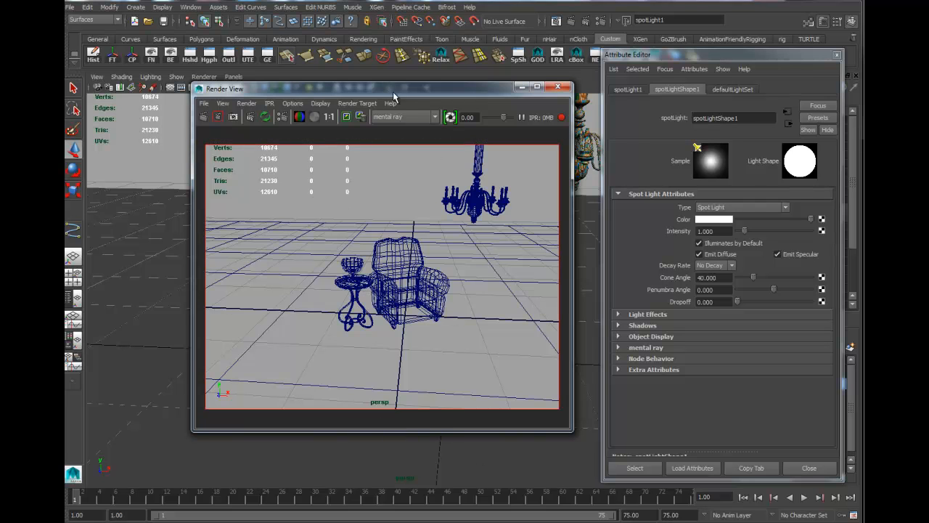
pyautogui.moveTo(342, 93); pyautogui.dragTo(300, 92)
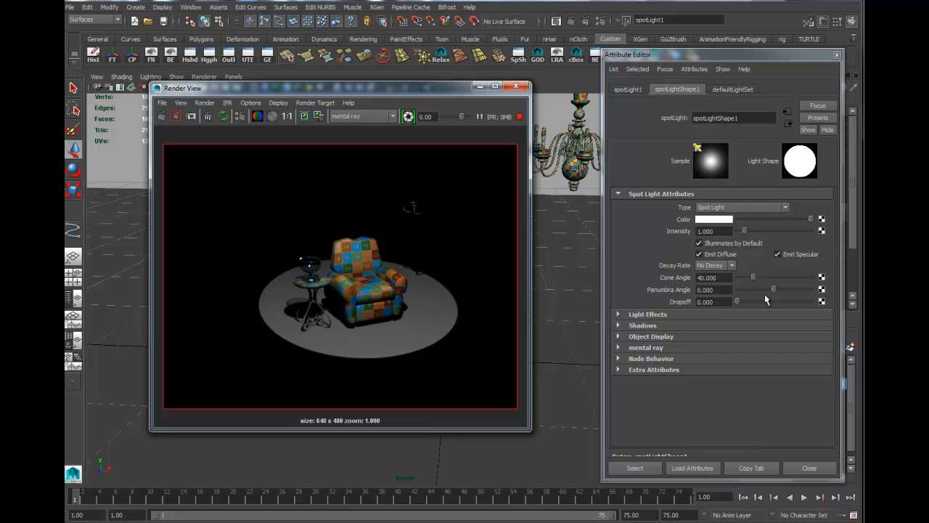
# - Soften the spot light's edge with a Penumbra Angle of 10 and a Dropoff of about 17.256
pyautogui.moveTo(777, 291); pyautogui.dragTo(811, 290)
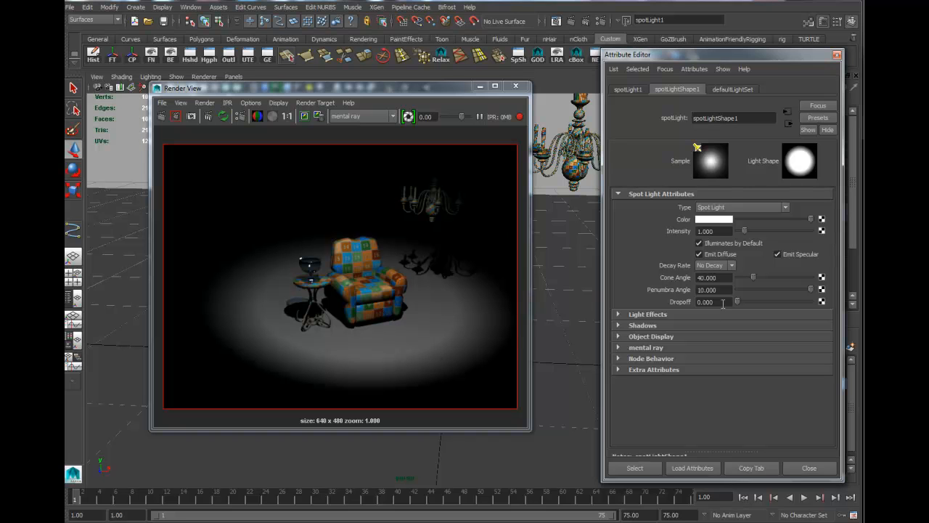
pyautogui.keyDown('ctrl'); pyautogui.moveTo(721, 303); pyautogui.dragTo(737, 303); pyautogui.keyUp('ctrl')
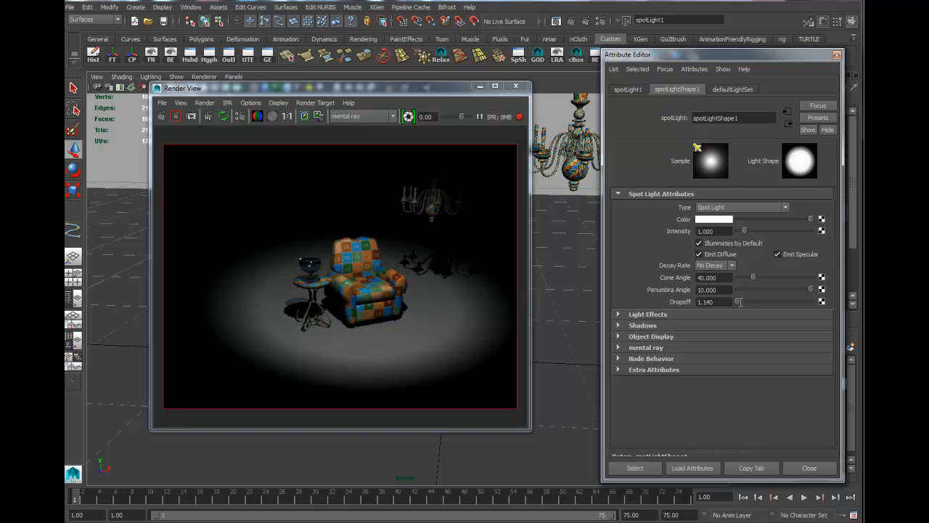
pyautogui.keyDown('ctrl'); pyautogui.moveTo(837, 306); pyautogui.dragTo(841, 306); pyautogui.keyUp('ctrl')
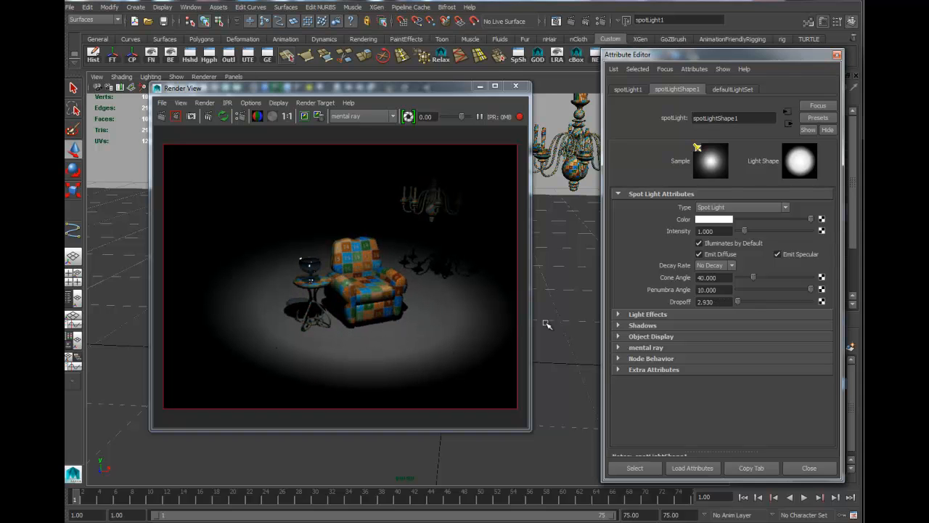
pyautogui.moveTo(736, 300); pyautogui.dragTo(741, 300)
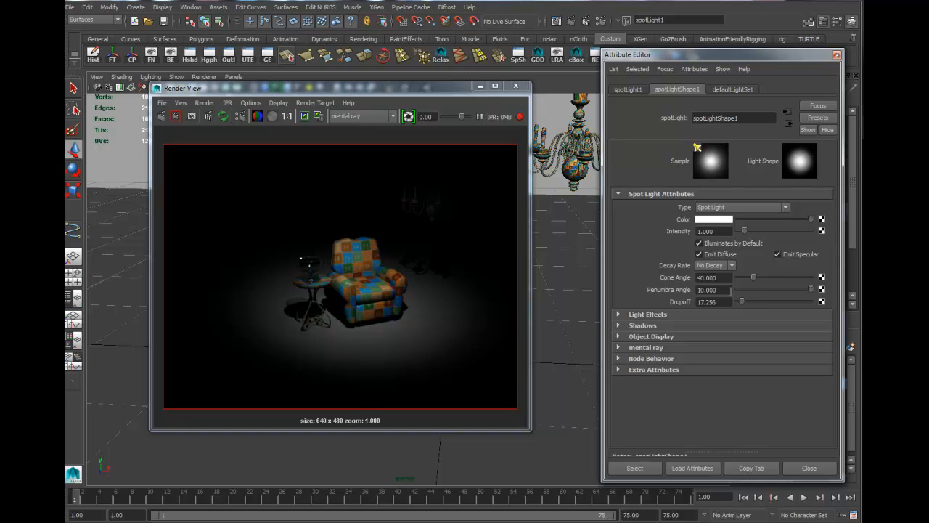
# - Soften the spot light's raytraced shadows with a Light Radius of 3.950 and 20 Shadow Rays, and close the render preview
pyautogui.click(638, 325)
pyautogui.scroll(-2, 704, 384)
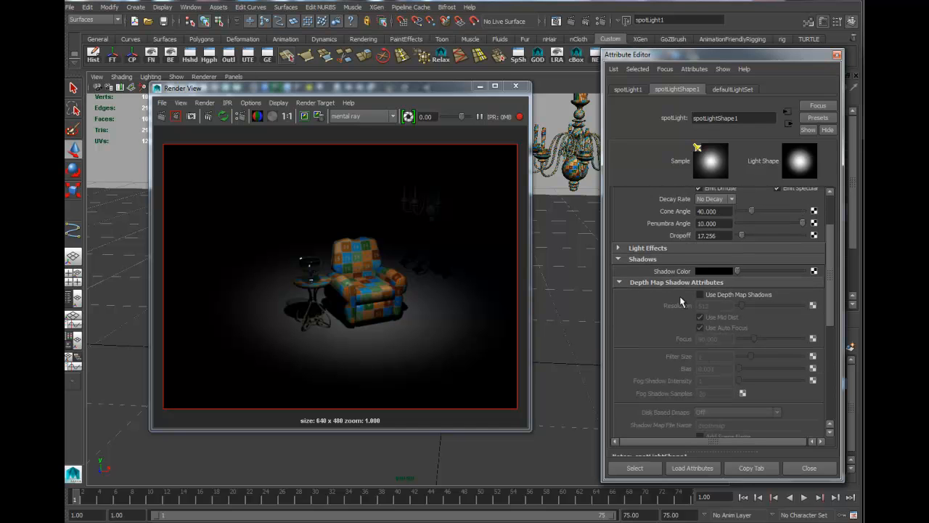
pyautogui.click(675, 284)
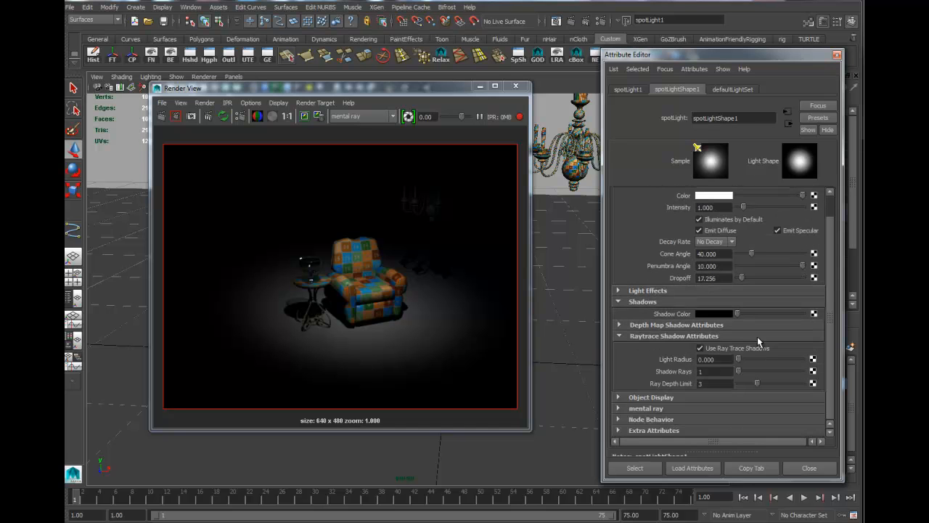
pyautogui.keyDown('ctrl'); pyautogui.moveTo(707, 359); pyautogui.dragTo(772, 359); pyautogui.keyUp('ctrl')
pyautogui.moveTo(759, 371); pyautogui.dragTo(765, 372)
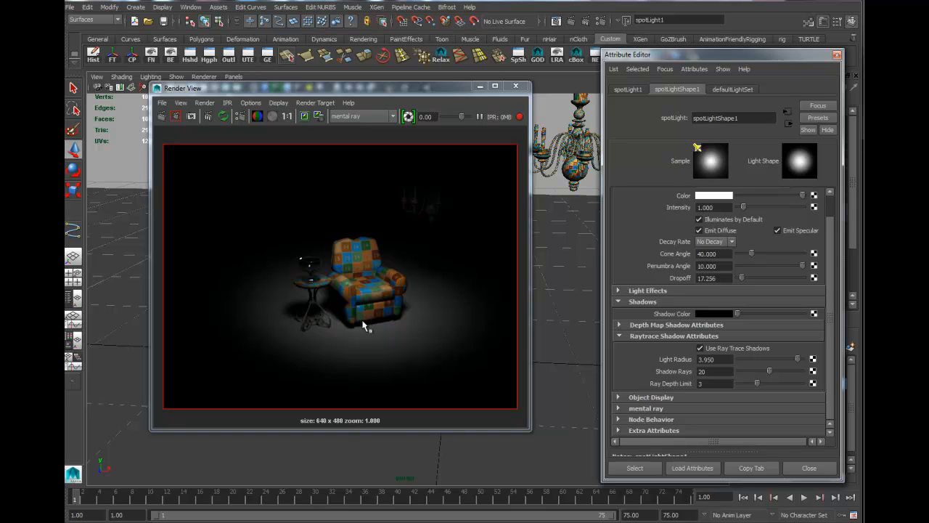
pyautogui.moveTo(418, 99)
pyautogui.mouseDown()
pyautogui.moveTo(922, 91)
pyautogui.moveTo(802, 137)
pyautogui.moveTo(405, 100)
pyautogui.mouseUp()
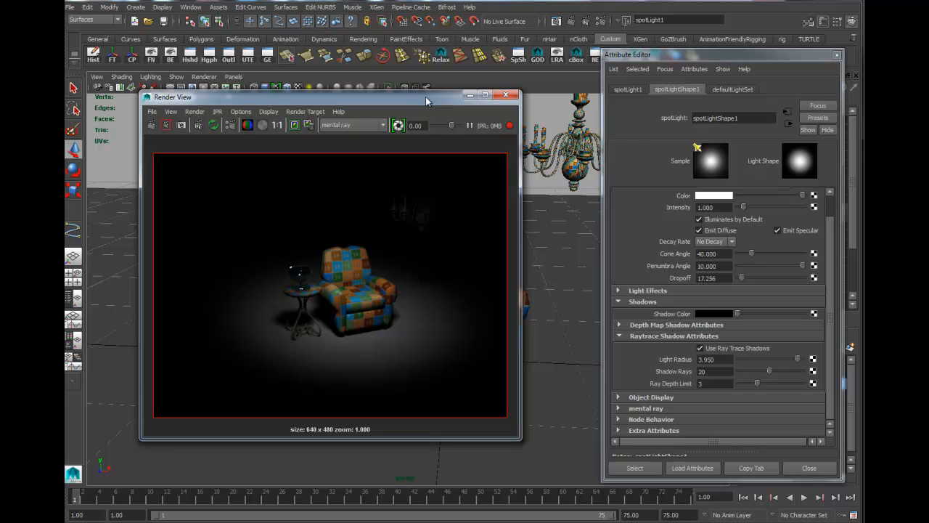
pyautogui.click(506, 95)
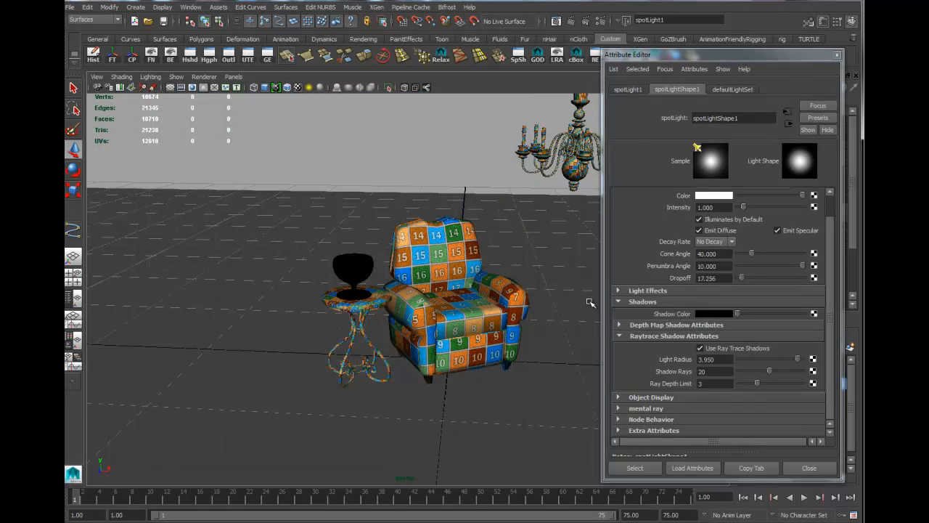
# - Create a second spot light and raise it above the armchair
pyautogui.click(136, 7)
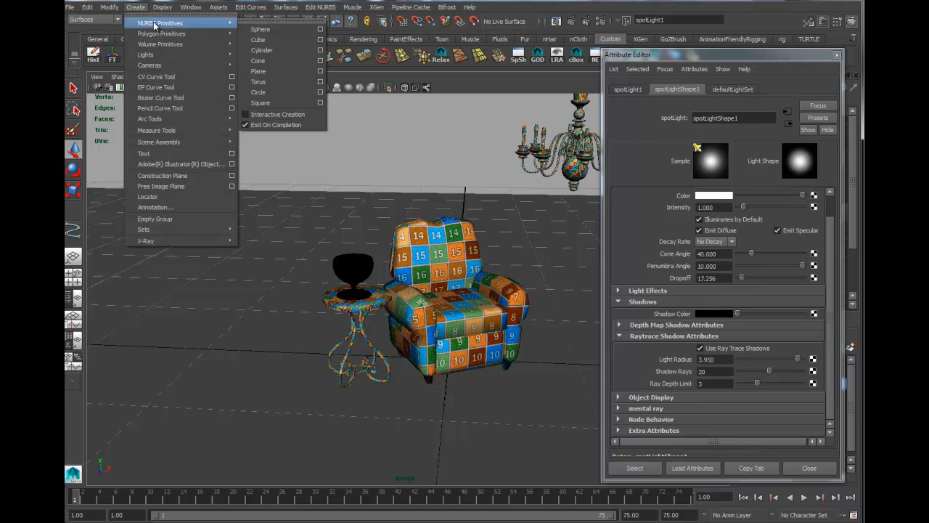
pyautogui.moveTo(155, 37)
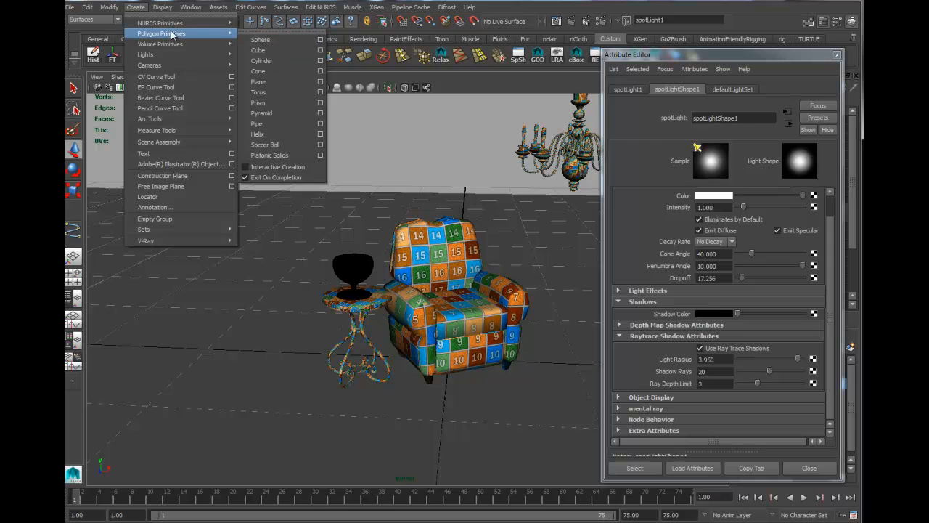
pyautogui.moveTo(143, 56)
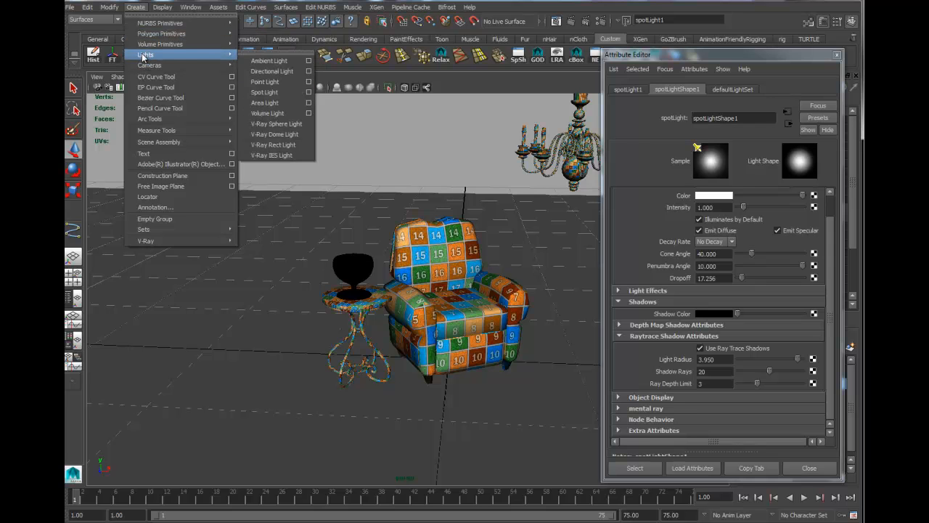
pyautogui.click(266, 92)
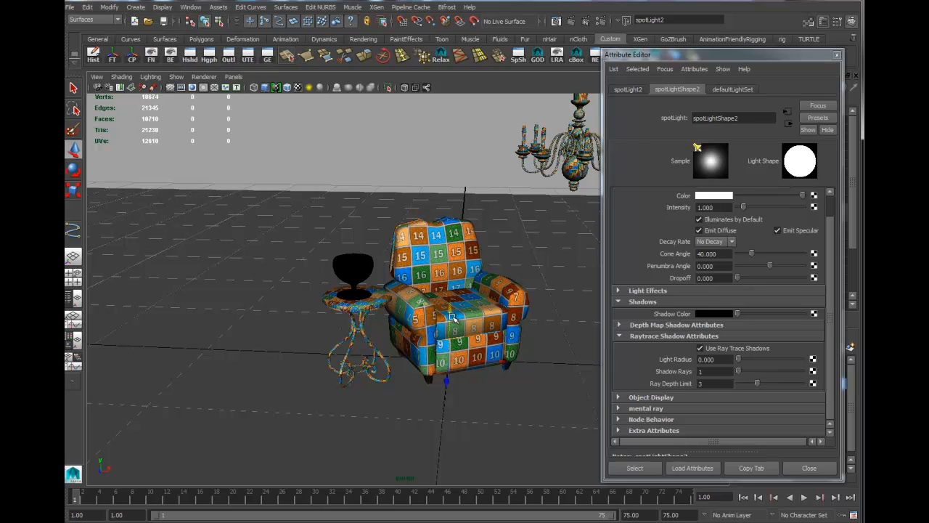
# - Look through the second spot light and place it low and far to the side, facing the armchair, side table and chandelier
pyautogui.click(234, 76)
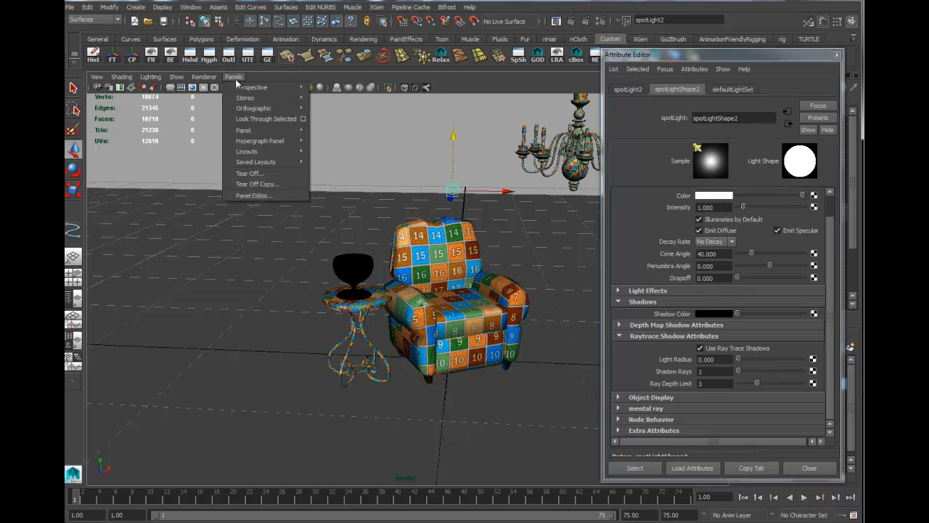
pyautogui.click(247, 118)
pyautogui.keyDown('alt'); pyautogui.moveTo(530, 381); pyautogui.dragTo(167, 371, button='right'); pyautogui.keyUp('alt')
pyautogui.keyDown('alt'); pyautogui.moveTo(465, 373); pyautogui.dragTo(271, 379, button='right'); pyautogui.keyUp('alt')
pyautogui.keyDown('alt'); pyautogui.moveTo(272, 380); pyautogui.dragTo(451, 349); pyautogui.keyUp('alt')
pyautogui.keyDown('alt'); pyautogui.moveTo(451, 350); pyautogui.dragTo(431, 356, button='middle'); pyautogui.keyUp('alt')
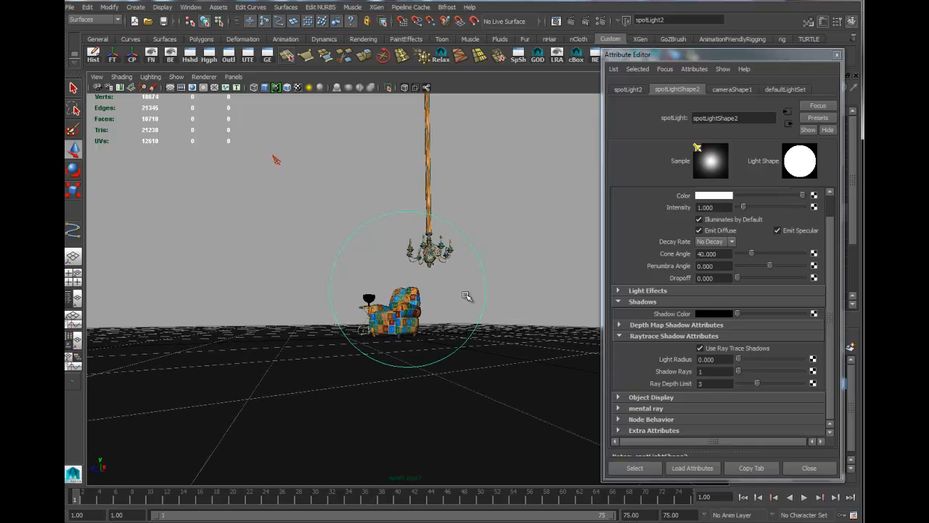
pyautogui.press('space')
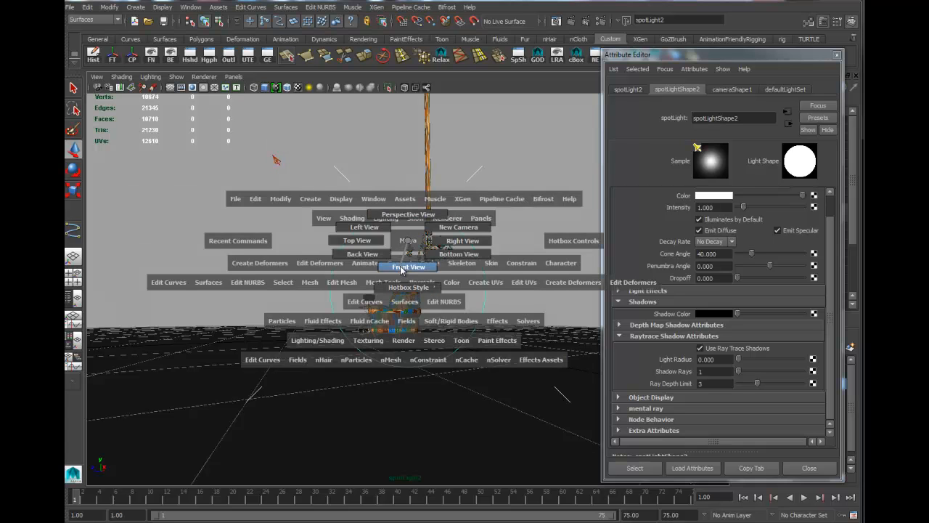
# - Return to the perspective view and start an interactive mental ray preview covering the whole render frame
pyautogui.moveTo(400, 269); pyautogui.dragTo(408, 215)
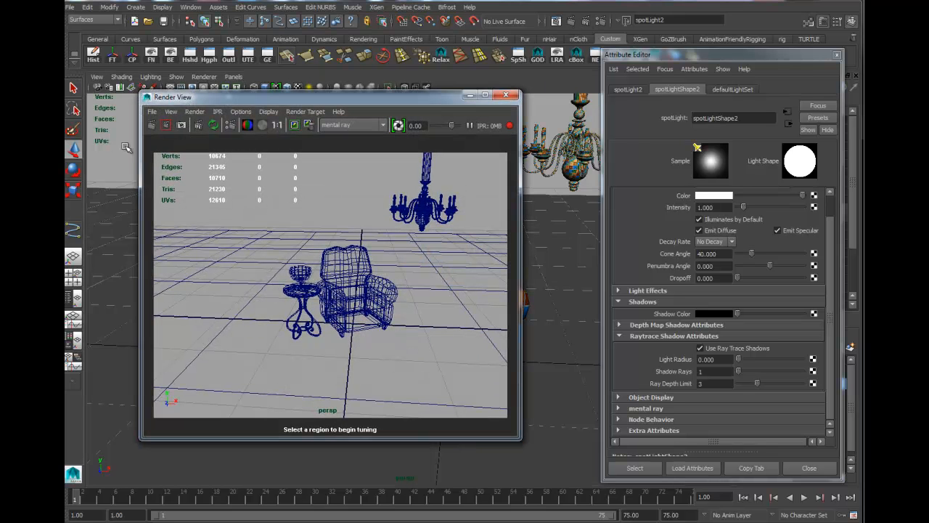
pyautogui.moveTo(152, 150); pyautogui.dragTo(507, 417)
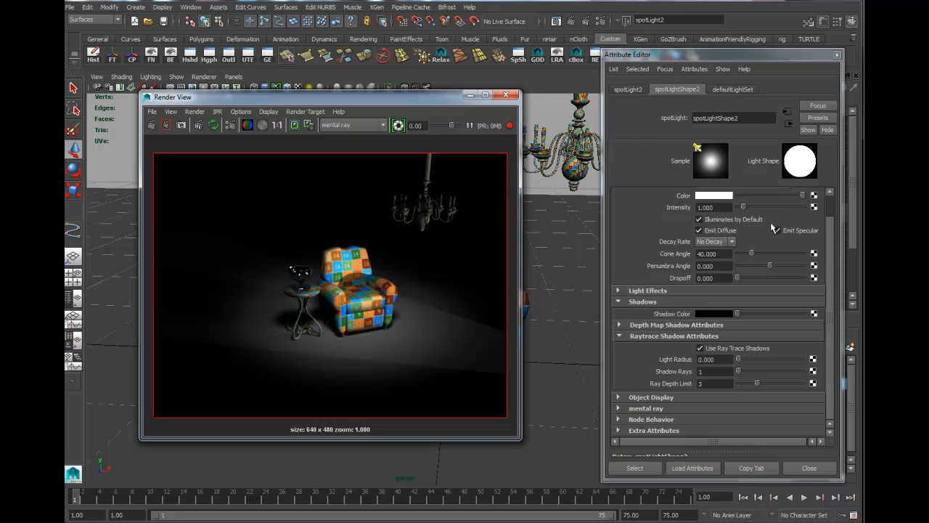
# - Lower the second spot light's Intensity to about 0.420 and turn off its ray trace shadows
pyautogui.scroll(2, 833, 268)
pyautogui.moveTo(745, 231); pyautogui.dragTo(740, 232)
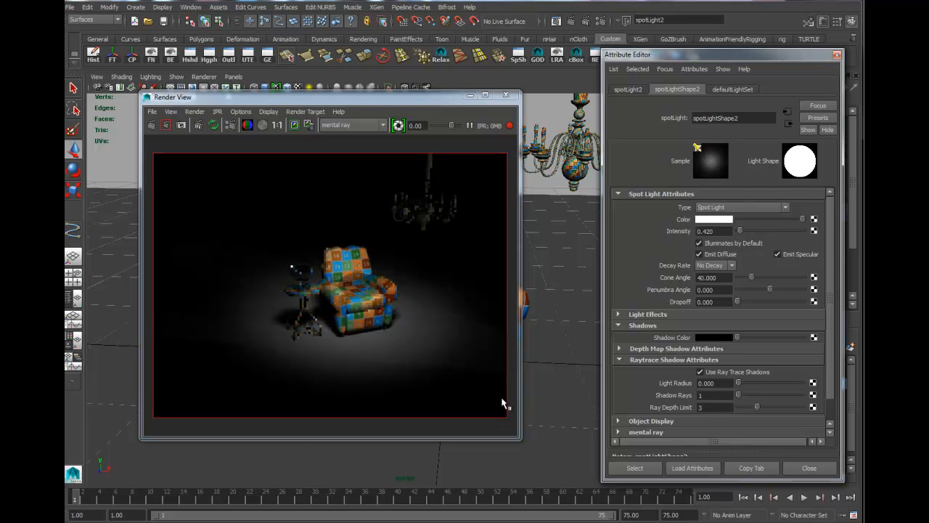
pyautogui.click(700, 372)
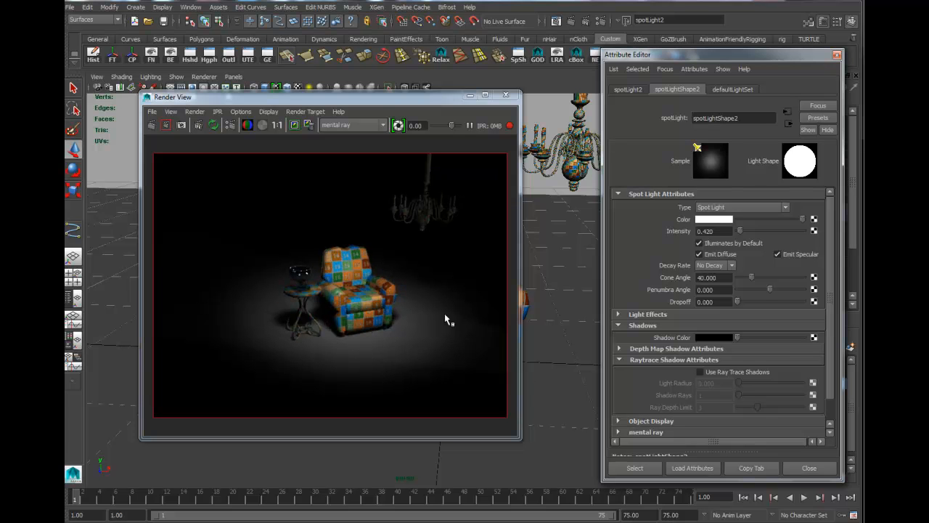
# - Break the light link between the second spot light and the floor plane, using the Rendering menu set
pyautogui.moveTo(405, 108); pyautogui.dragTo(230, 107)
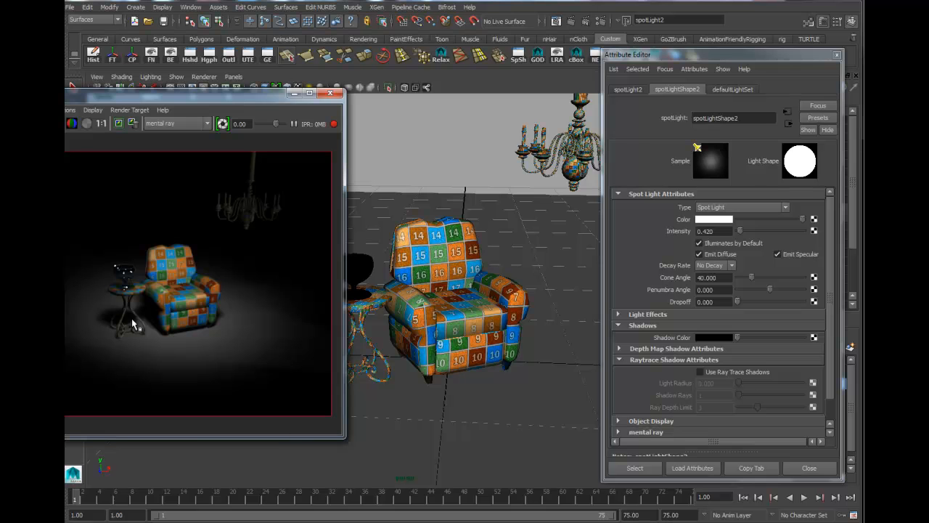
pyautogui.moveTo(687, 57); pyautogui.dragTo(801, 125)
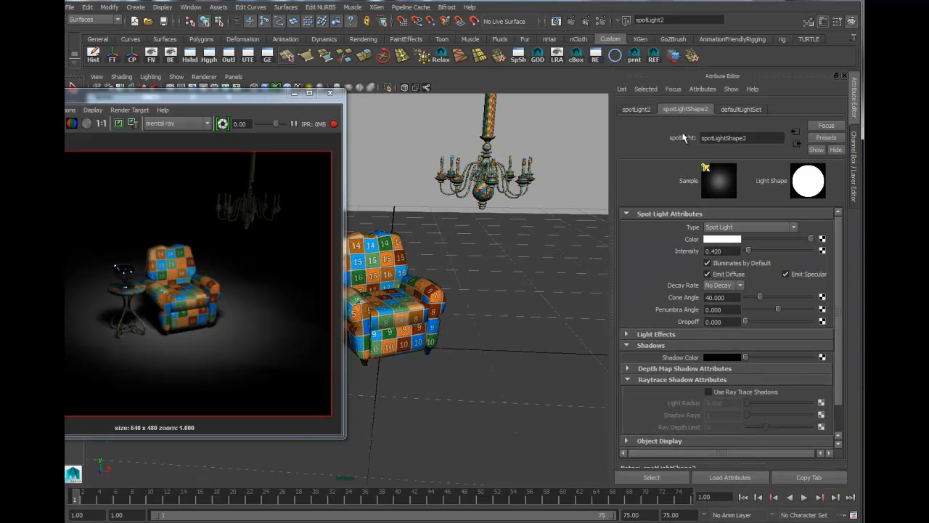
pyautogui.click(480, 329)
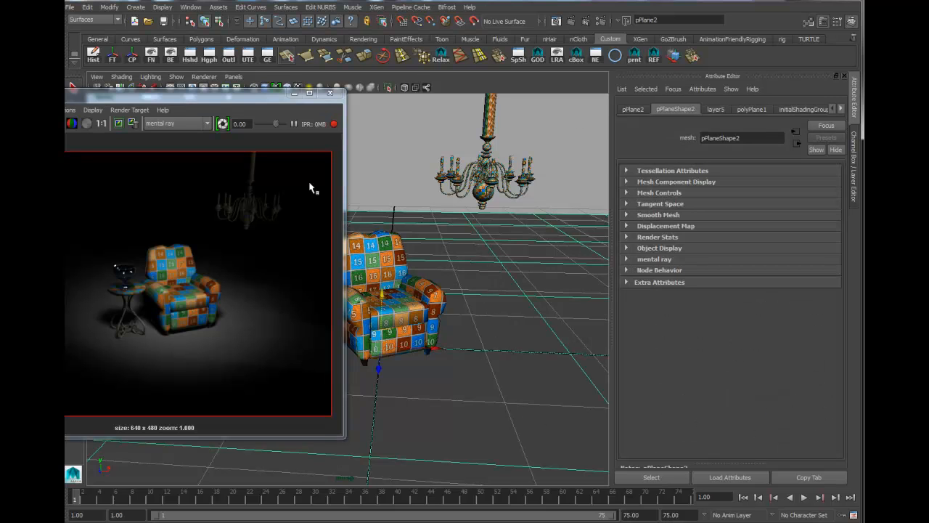
pyautogui.click(95, 20)
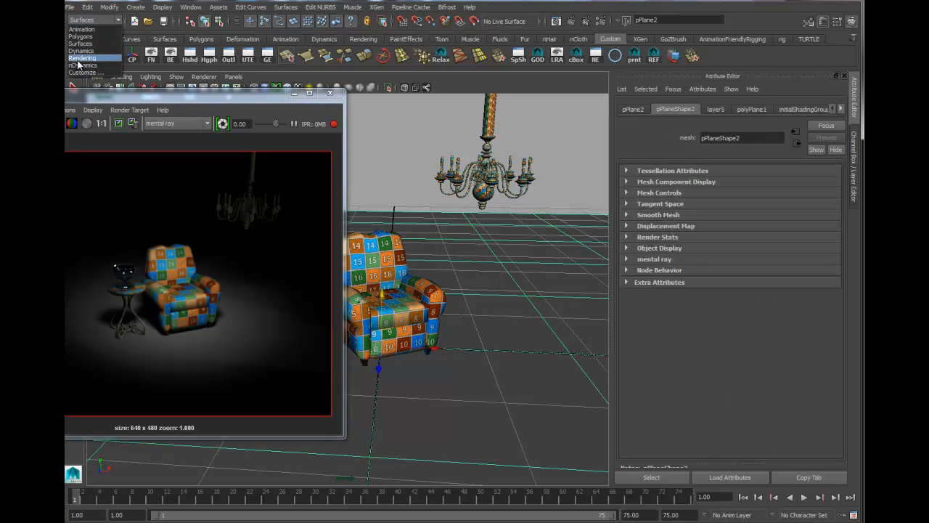
pyautogui.click(87, 61)
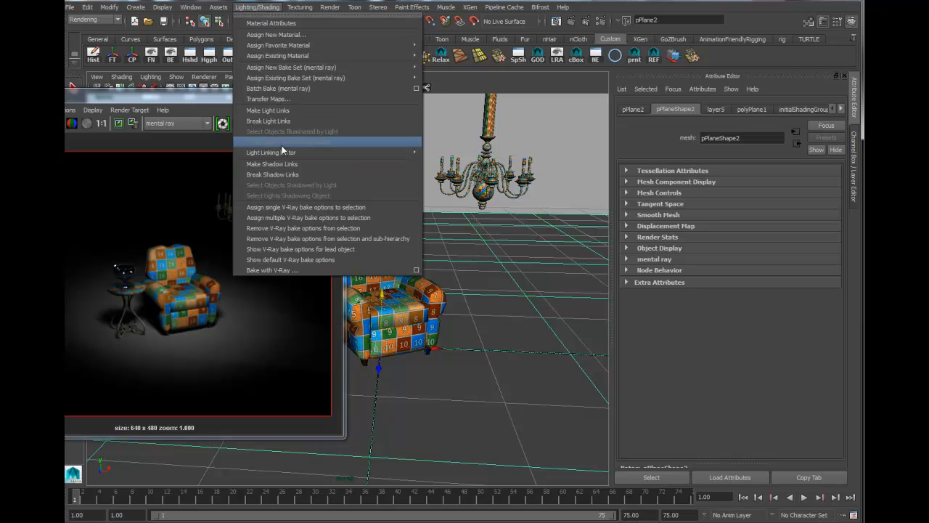
pyautogui.click(269, 120)
pyautogui.moveTo(187, 97); pyautogui.dragTo(340, 101)
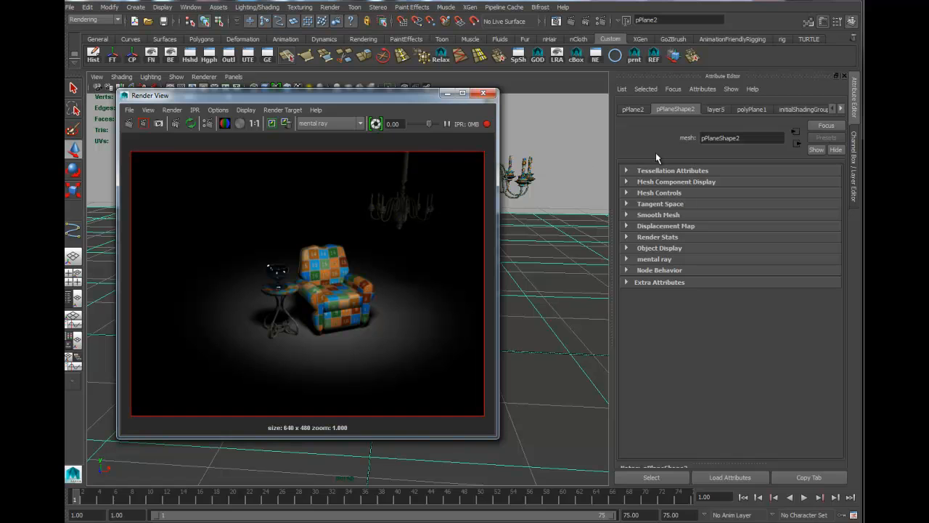
# - Soften the second spot light's edge with a Penumbra Angle of 10 and a Dropoff of about 15.376
pyautogui.click(570, 238)
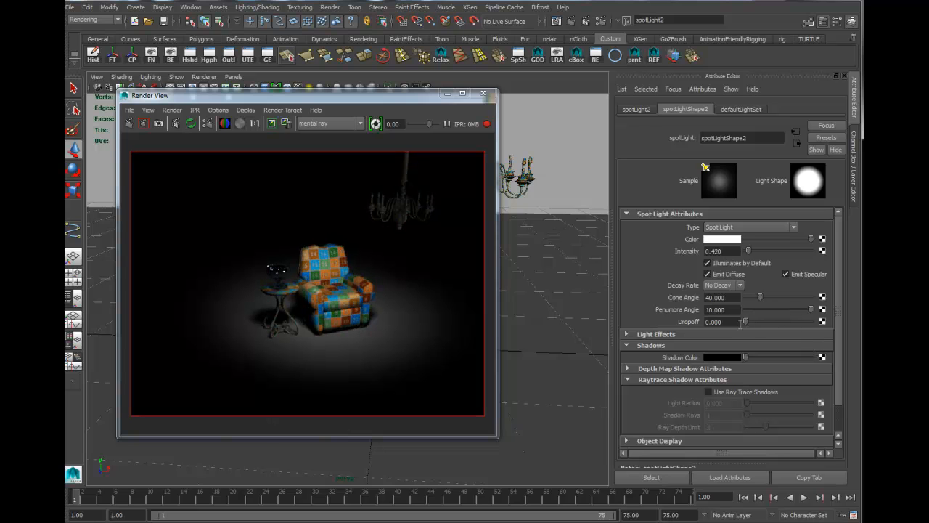
pyautogui.moveTo(748, 324); pyautogui.dragTo(752, 324)
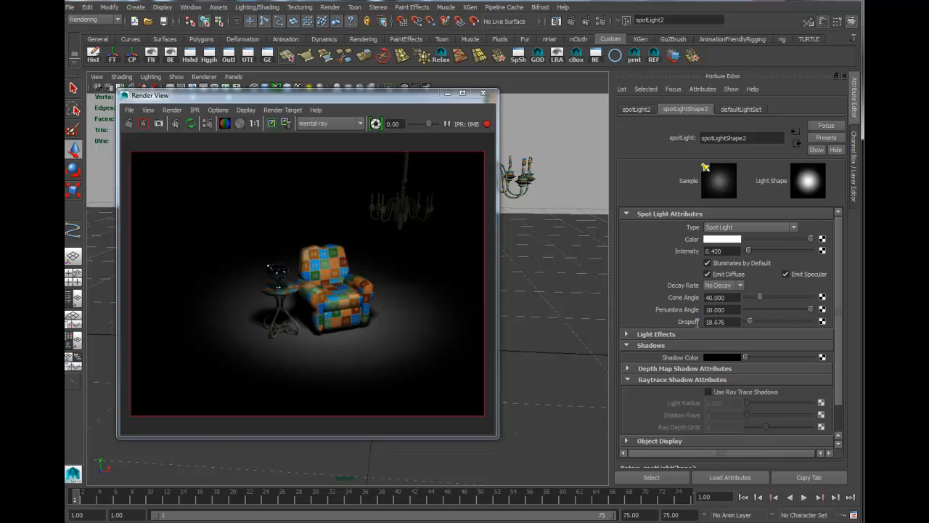
pyautogui.keyDown('ctrl'); pyautogui.moveTo(562, 320); pyautogui.dragTo(514, 319); pyautogui.keyUp('ctrl')
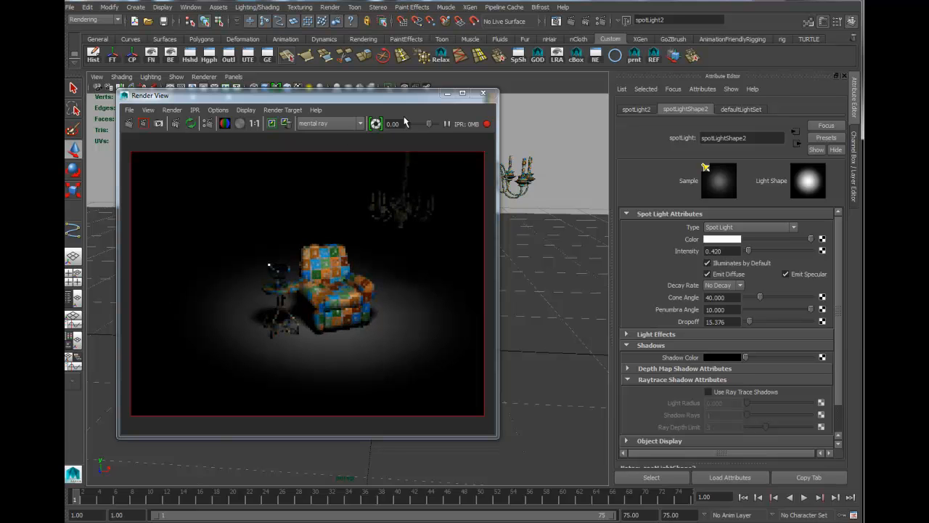
# - Give the first spot light a Quadratic Decay Rate and an Intensity of 1000, and close the render preview
pyautogui.moveTo(397, 95); pyautogui.dragTo(598, 76)
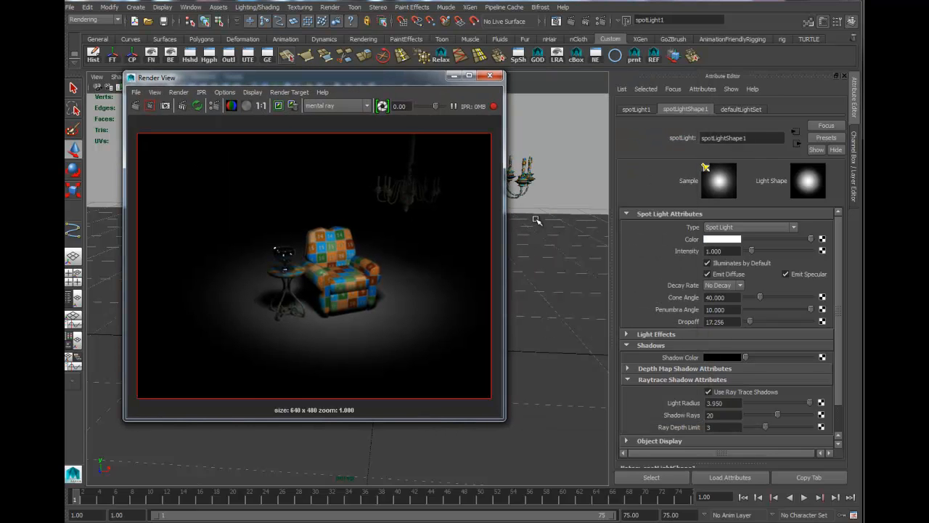
pyautogui.click(739, 288)
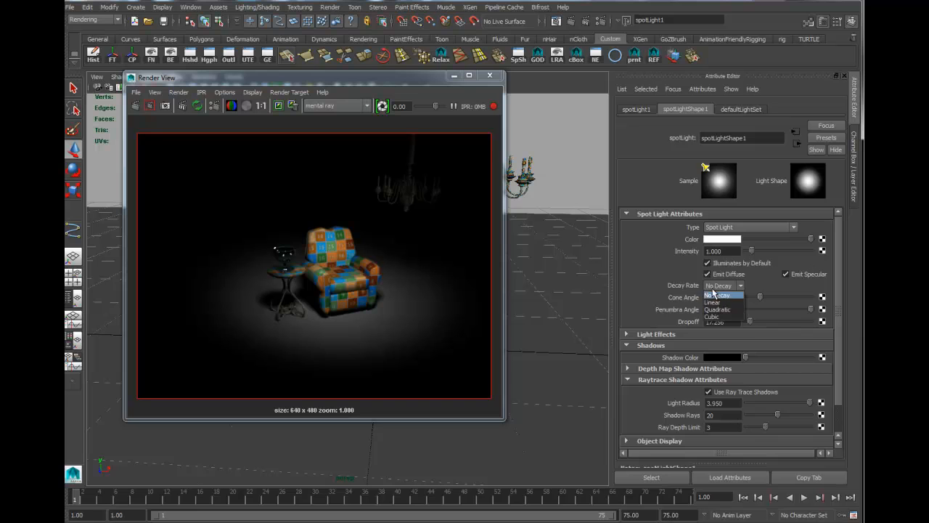
pyautogui.click(717, 309)
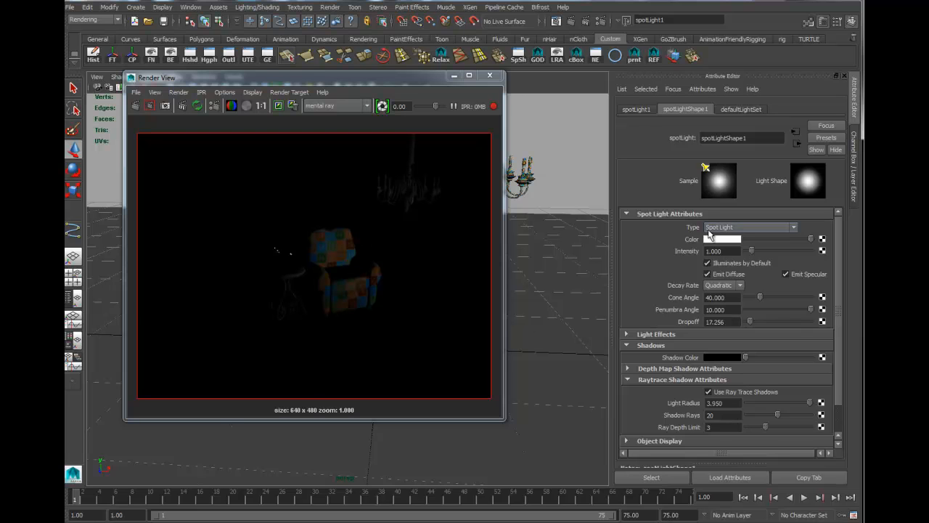
pyautogui.doubleClick(715, 250)
pyautogui.write('10')
pyautogui.press('Return')
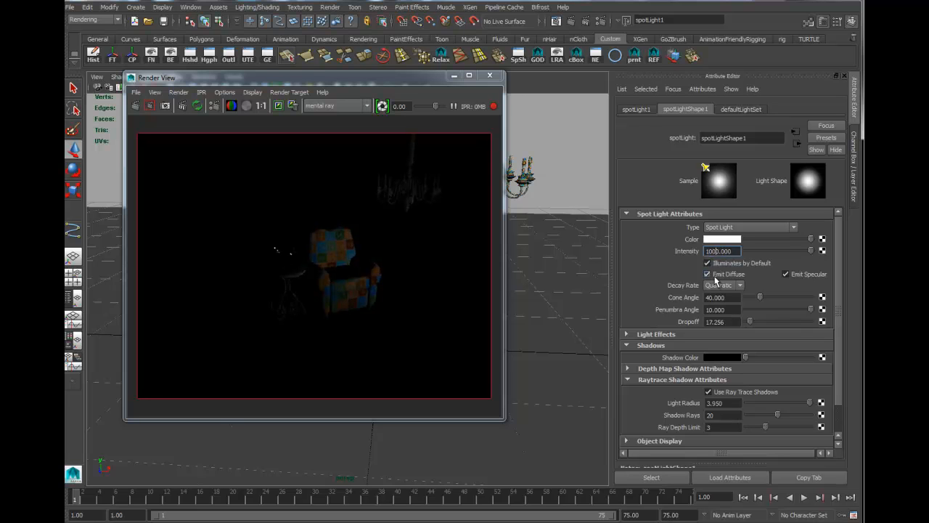
pyautogui.press('Return')
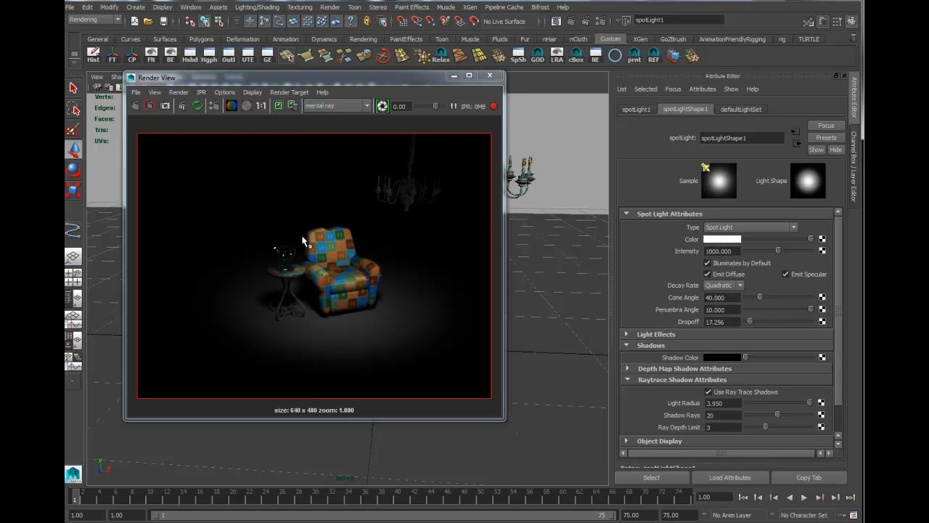
pyautogui.click(488, 78)
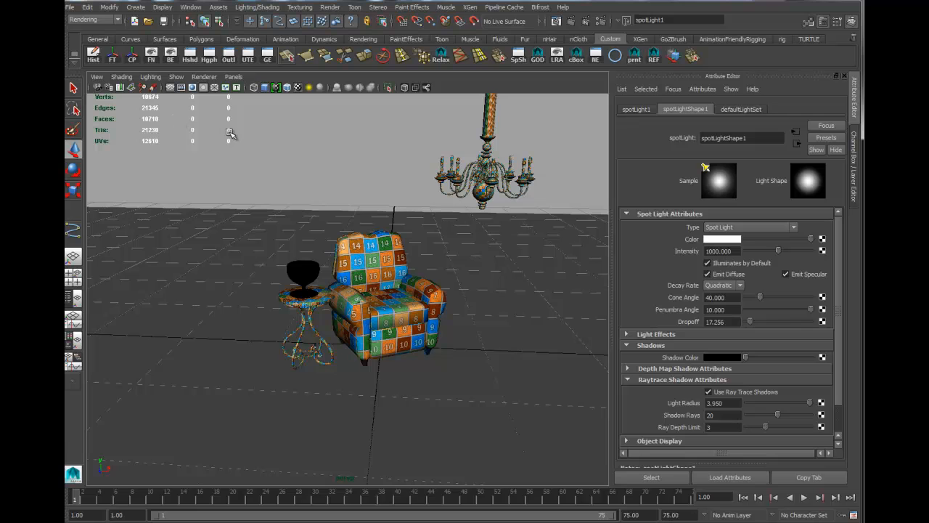
# - Create a directional light and place it high above the side table, rotated toward the furniture
pyautogui.click(136, 9)
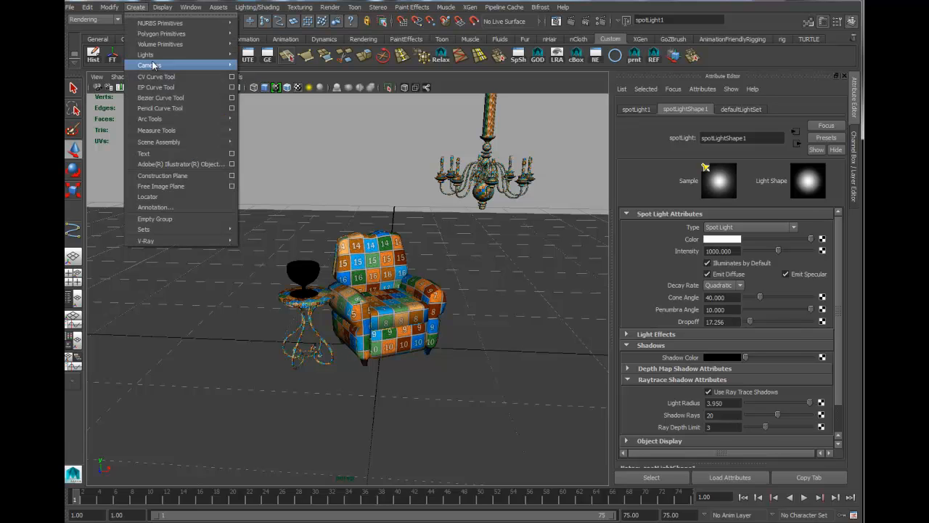
pyautogui.moveTo(153, 56)
pyautogui.click(284, 73)
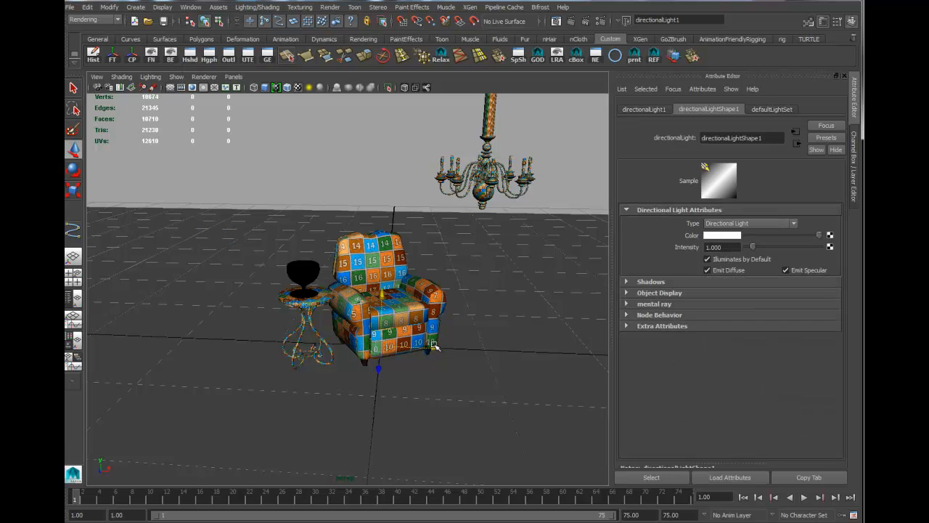
pyautogui.moveTo(384, 294); pyautogui.dragTo(400, 132)
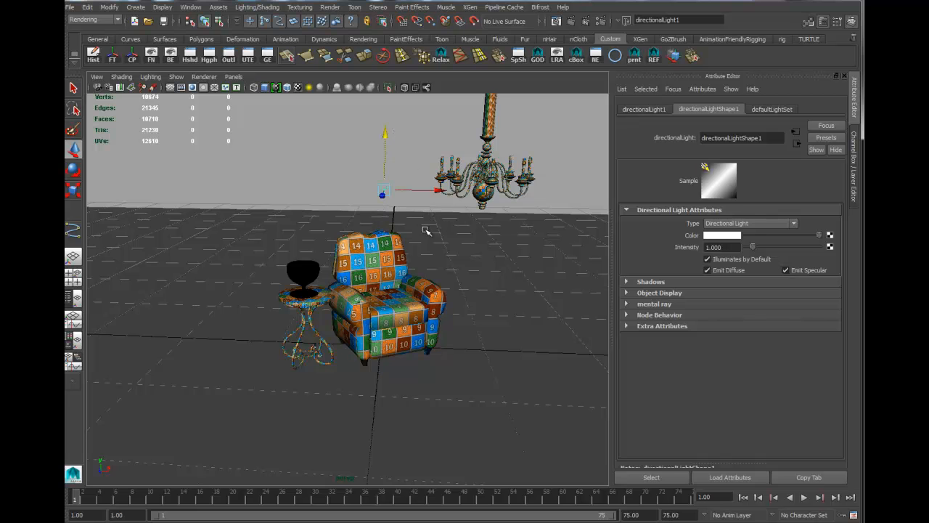
pyautogui.click(73, 170)
pyautogui.moveTo(421, 185); pyautogui.dragTo(353, 168)
pyautogui.press('w')
pyautogui.press('r')
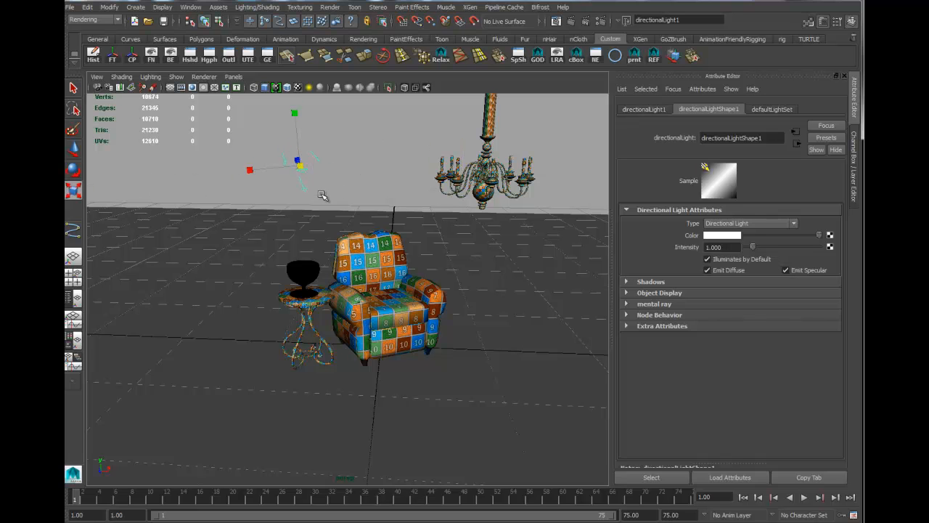
# - Start an interactive render preview and raise the directional light's Intensity to about 2.105
pyautogui.click(599, 21)
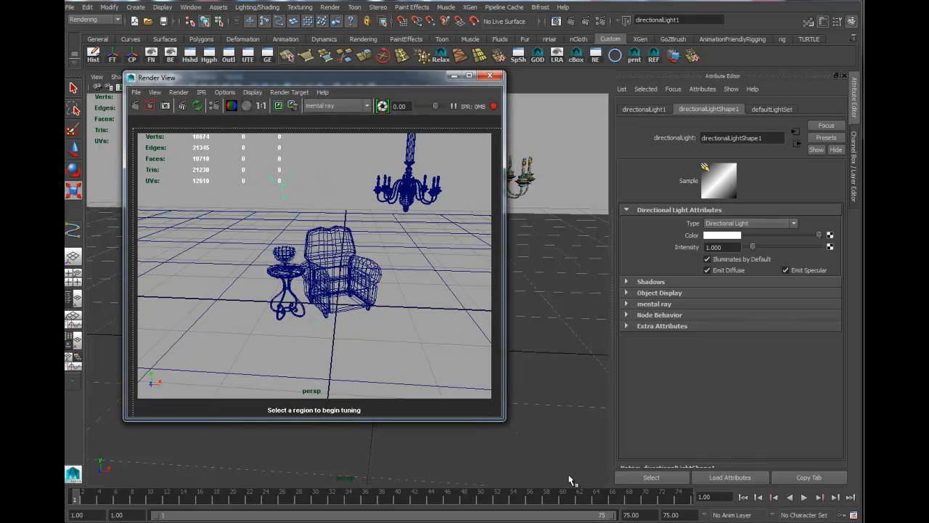
pyautogui.moveTo(330, 78); pyautogui.dragTo(323, 242)
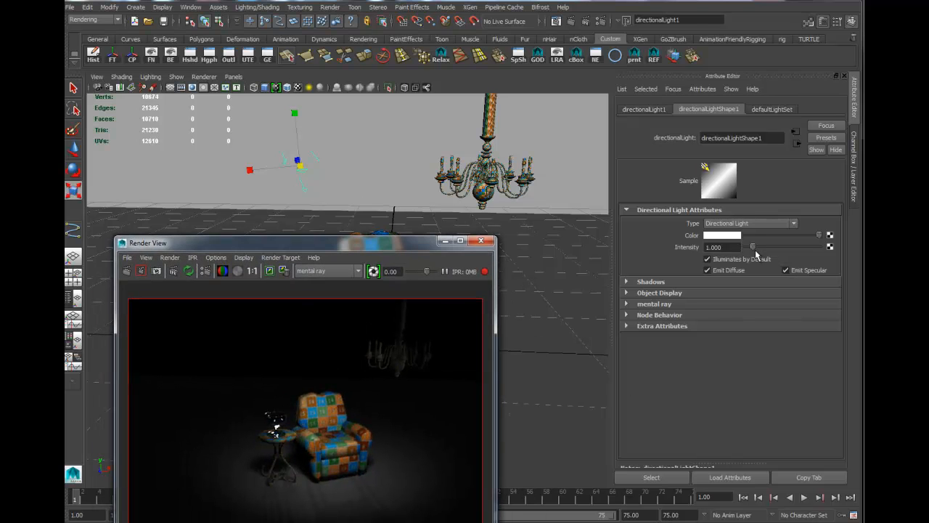
pyautogui.moveTo(755, 248); pyautogui.dragTo(763, 250)
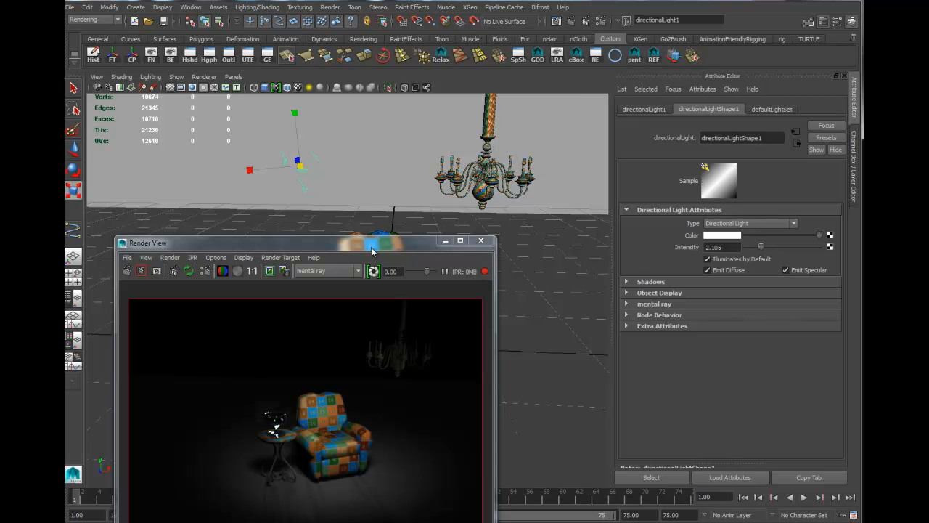
pyautogui.moveTo(372, 250); pyautogui.dragTo(612, 75)
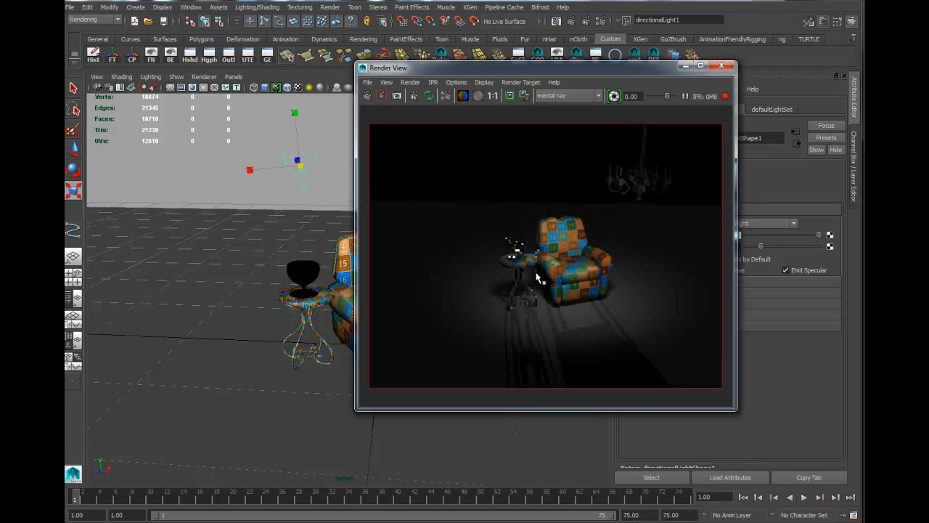
# - Rotate the directional light so it shines diagonally down toward the armchair and side table
pyautogui.click(74, 171)
pyautogui.moveTo(285, 186); pyautogui.dragTo(307, 169)
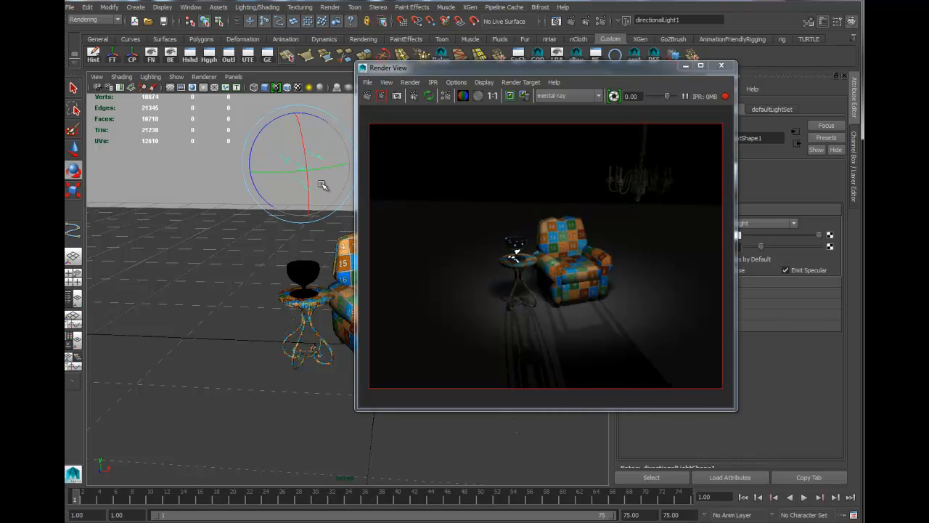
pyautogui.moveTo(288, 162); pyautogui.dragTo(289, 164)
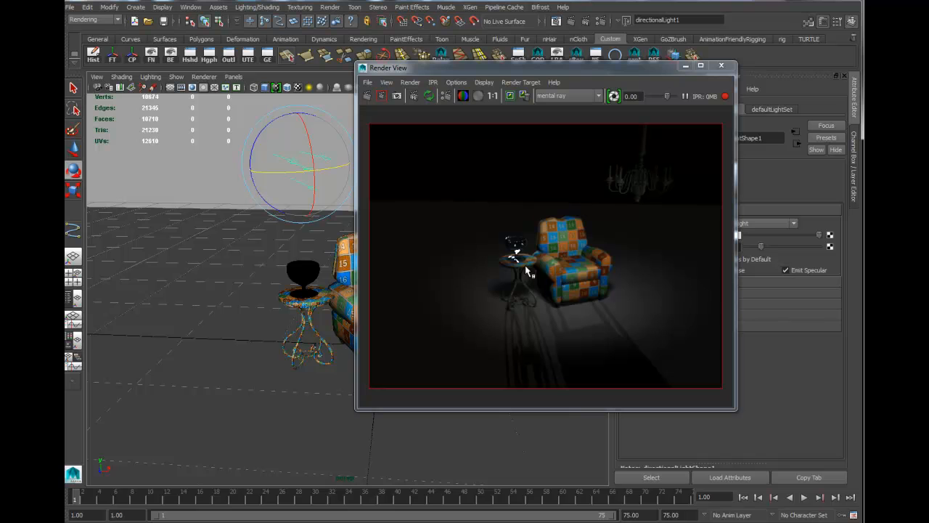
pyautogui.moveTo(320, 168)
pyautogui.mouseDown()
pyautogui.moveTo(317, 149)
pyautogui.moveTo(323, 156)
pyautogui.mouseUp()
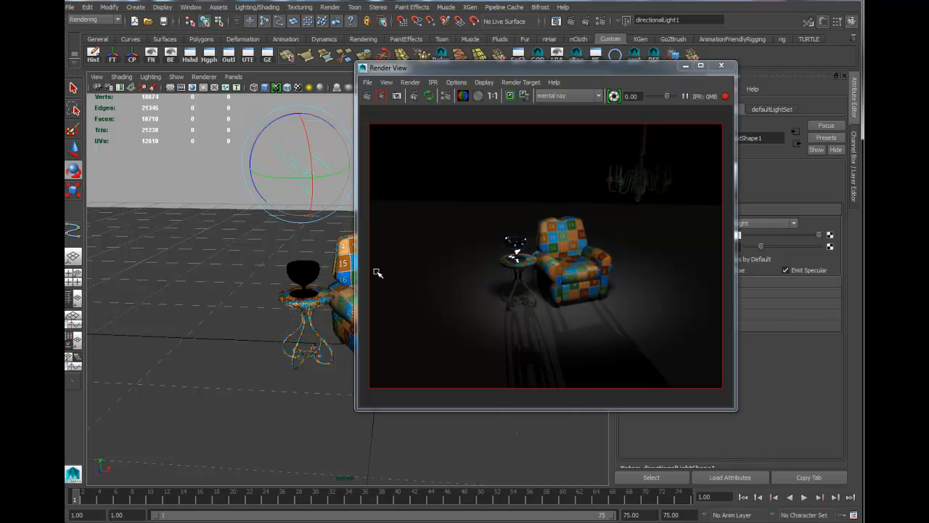
# - Break the light link between the directional light and the floor plane, and close the render preview
pyautogui.click(250, 242)
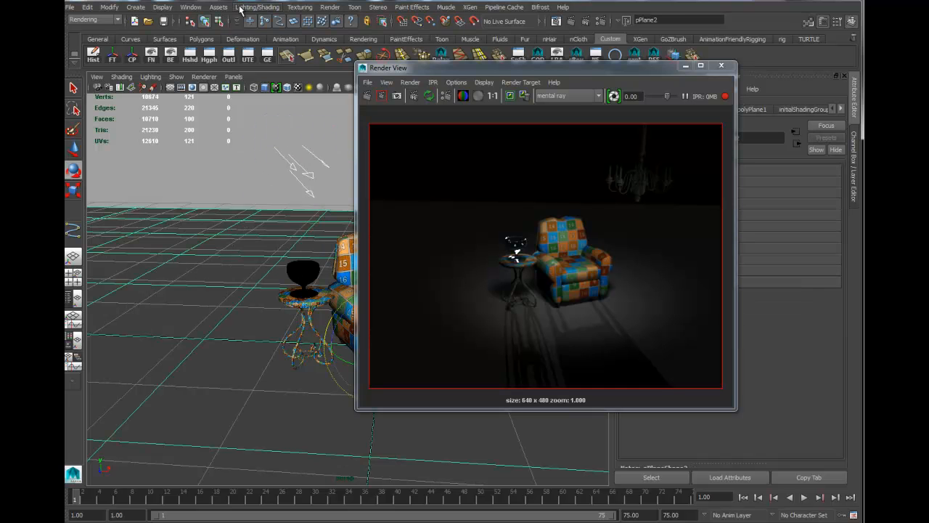
pyautogui.click(247, 9)
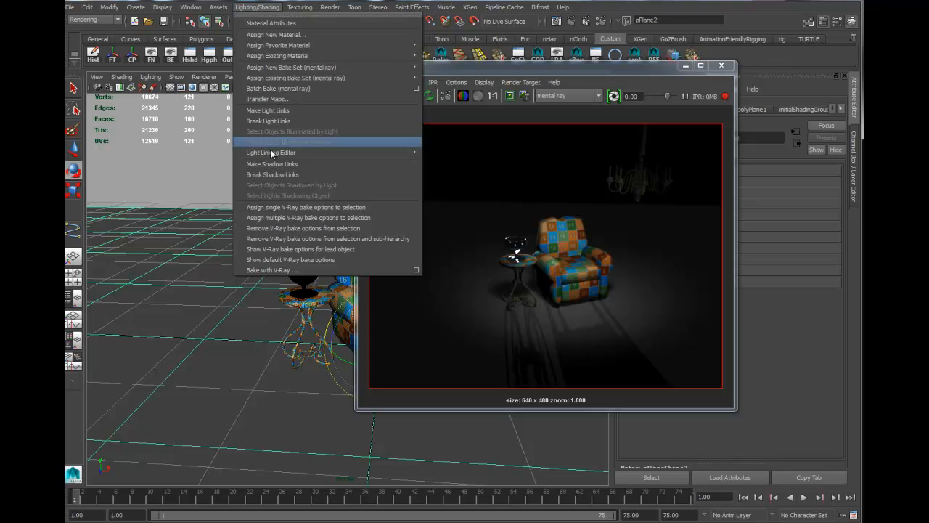
pyautogui.click(274, 123)
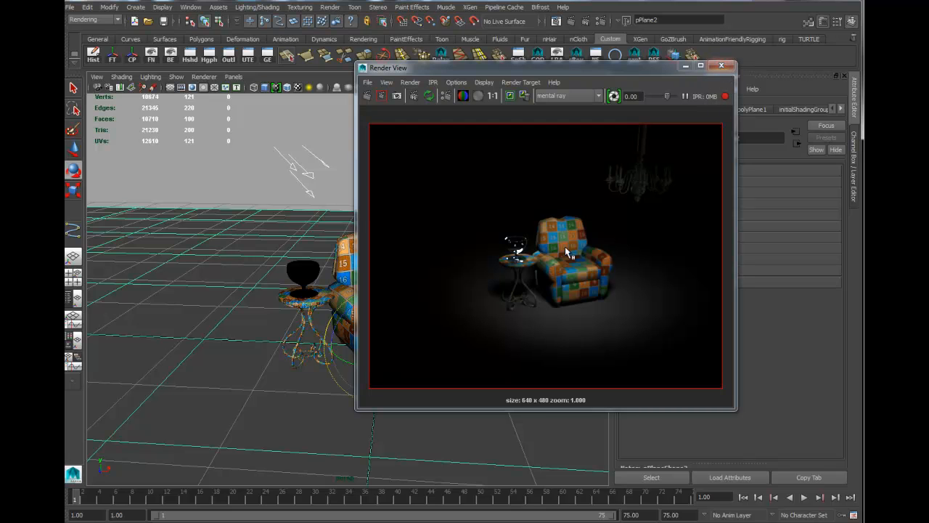
pyautogui.click(723, 65)
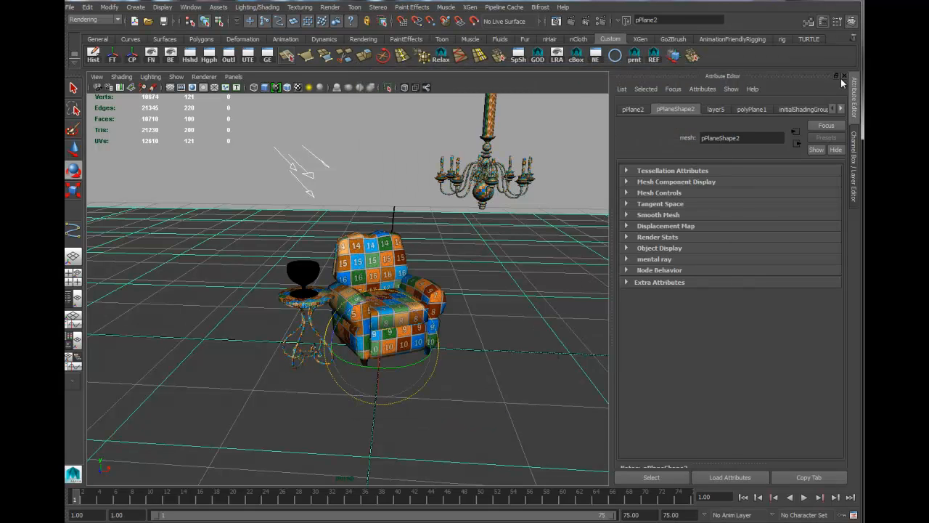
pyautogui.click(855, 153)
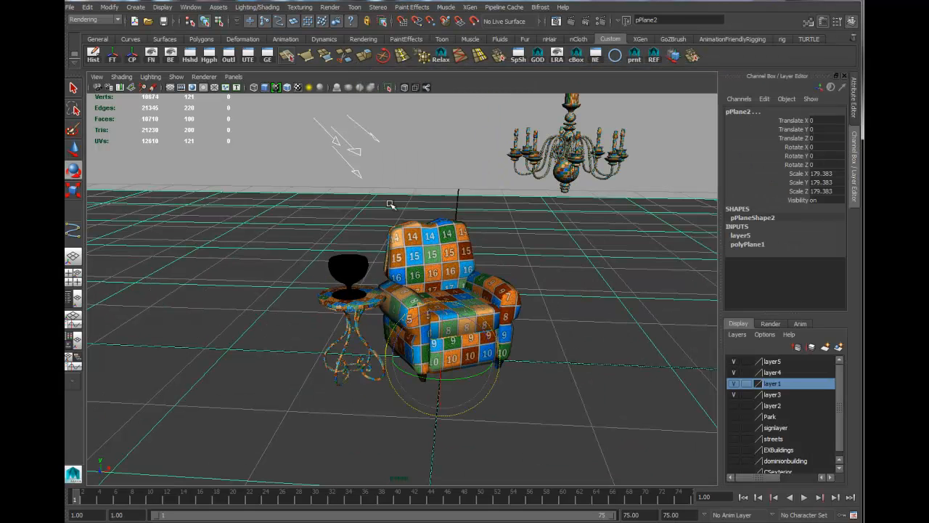
# - Select the goblet, side table, armchair, chandelier and floor plane, delete their history, and group them
pyautogui.moveTo(335, 275); pyautogui.dragTo(428, 346)
pyautogui.keyDown('shift'); pyautogui.moveTo(535, 135); pyautogui.dragTo(562, 170); pyautogui.keyUp('shift')
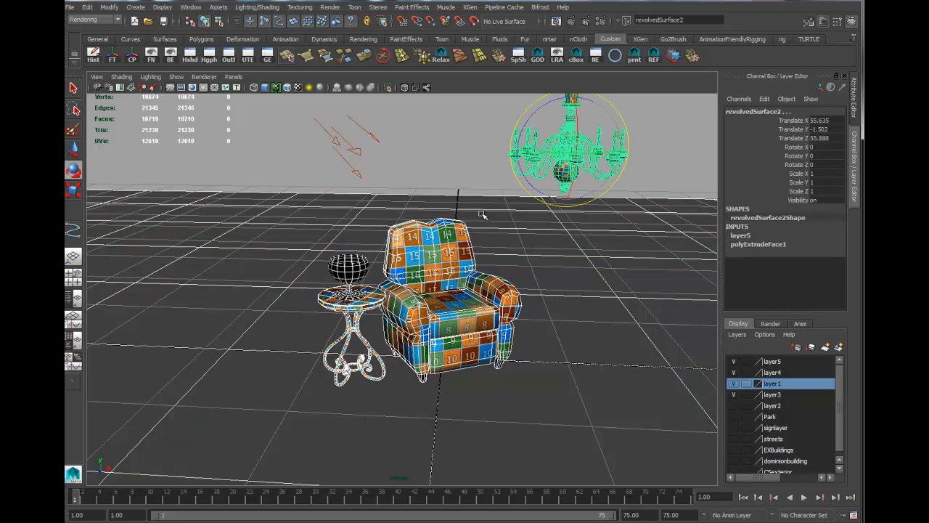
pyautogui.click(95, 58)
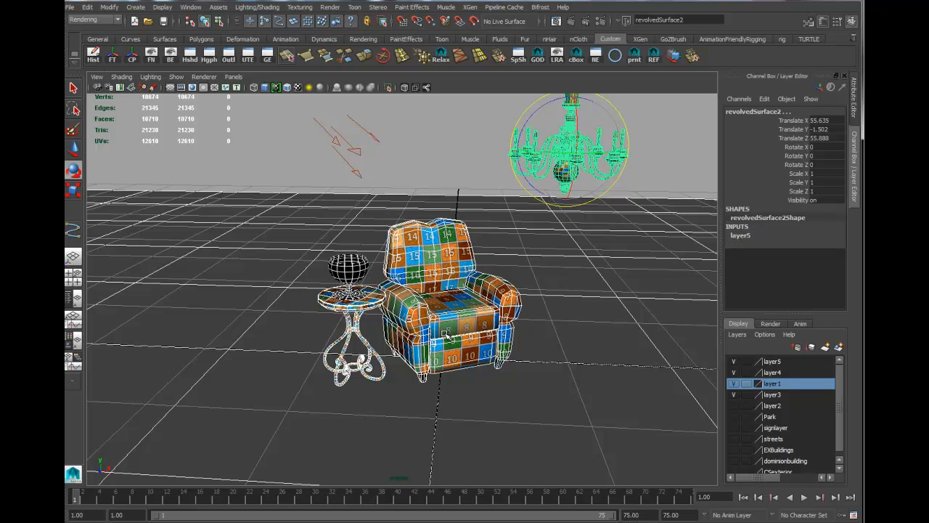
pyautogui.click(90, 9)
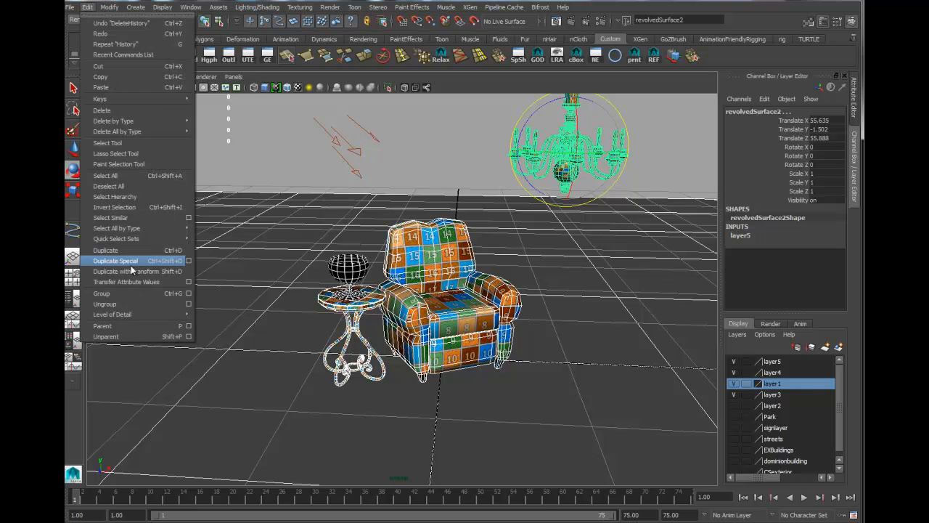
pyautogui.click(138, 294)
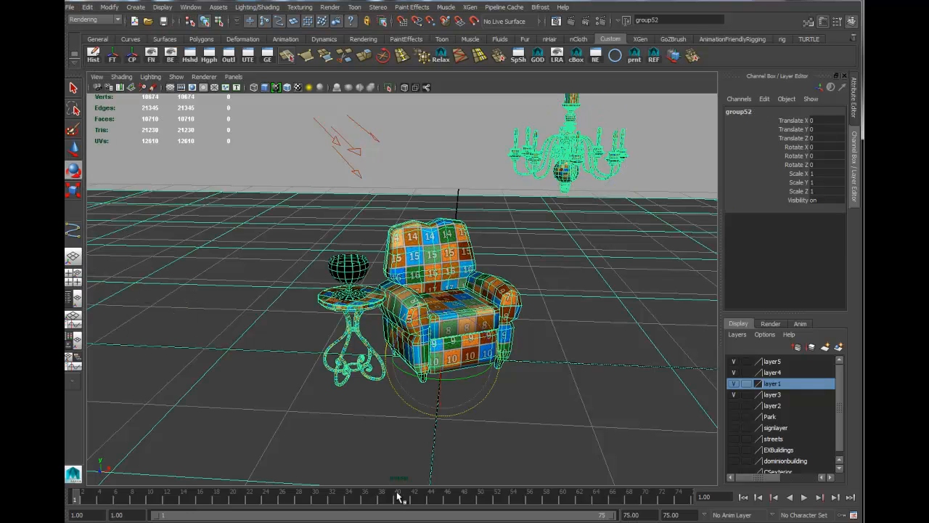
# - Set the playback end frame to 200 and go to frame 1
pyautogui.click(642, 514)
pyautogui.write('200')
pyautogui.press('Return')
pyautogui.moveTo(76, 501)
pyautogui.mouseDown()
pyautogui.moveTo(174, 502)
pyautogui.moveTo(67, 504)
pyautogui.mouseUp()
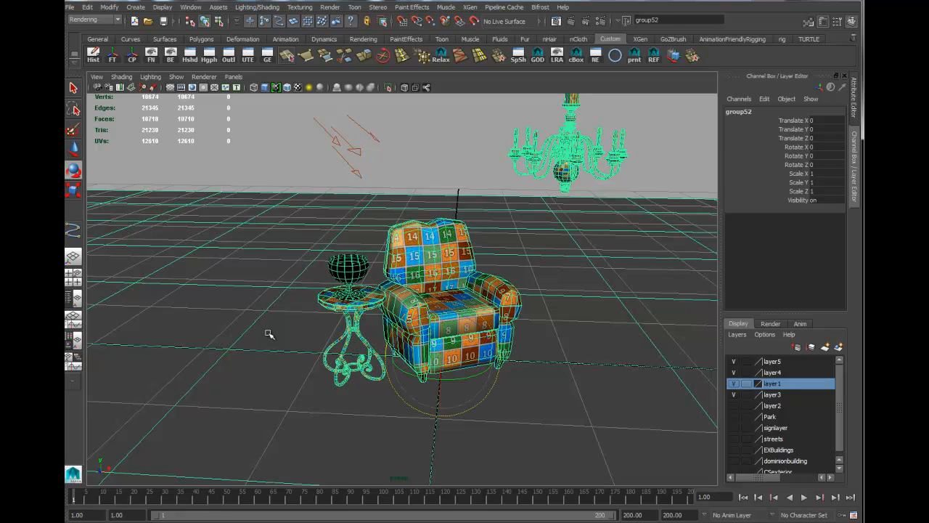
pyautogui.click(232, 275)
pyautogui.moveTo(236, 272); pyautogui.dragTo(320, 508, button='right')
pyautogui.hotkey('ctrl', 'a')
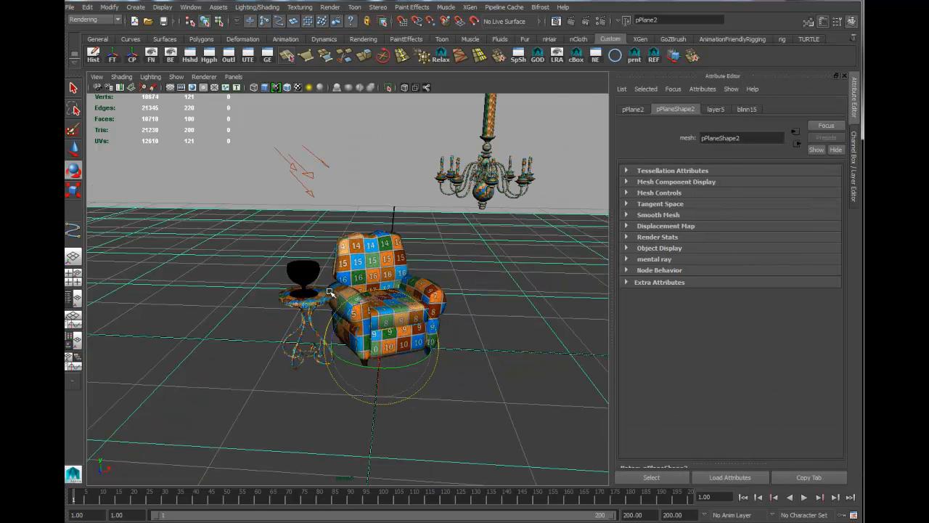
pyautogui.hotkey('alt', 'v')
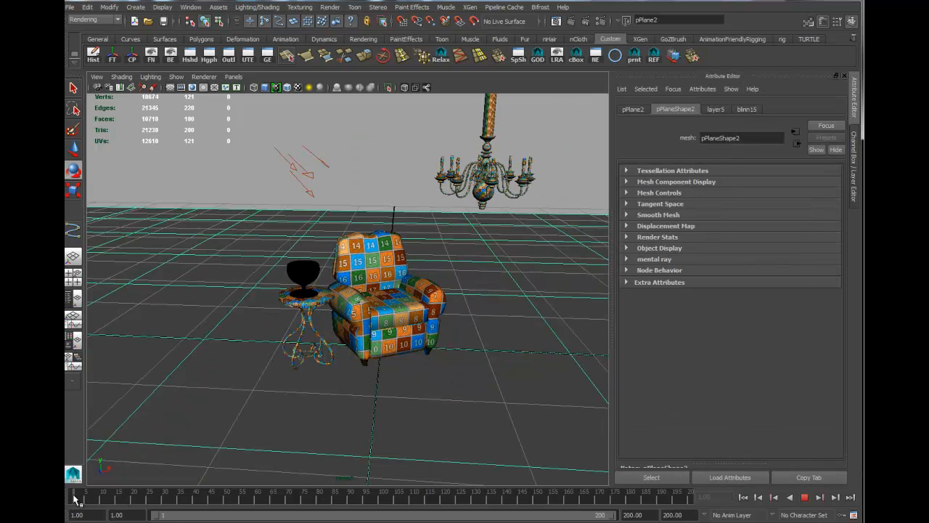
pyautogui.hotkey('alt', 'v')
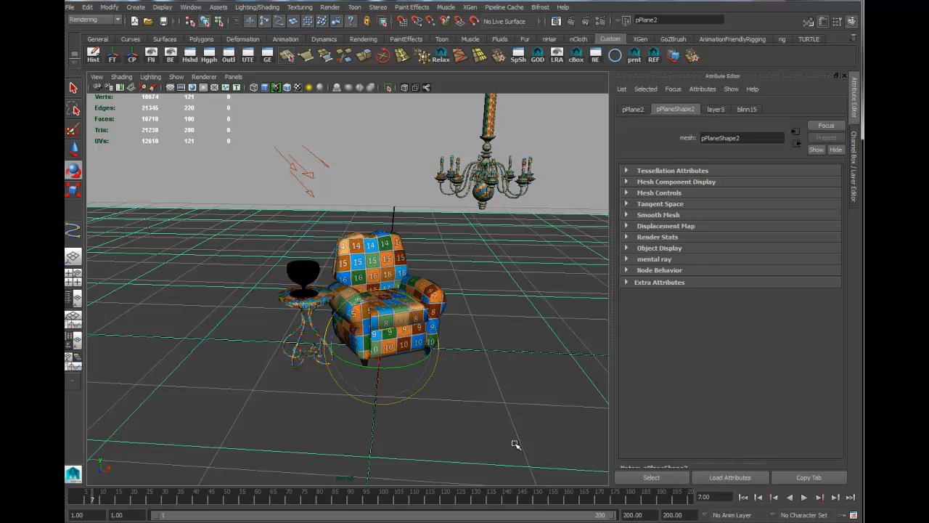
# - Select the parent group of the furniture and floor and key its Rotate Y value of 0 at frame 1
pyautogui.press('Up')
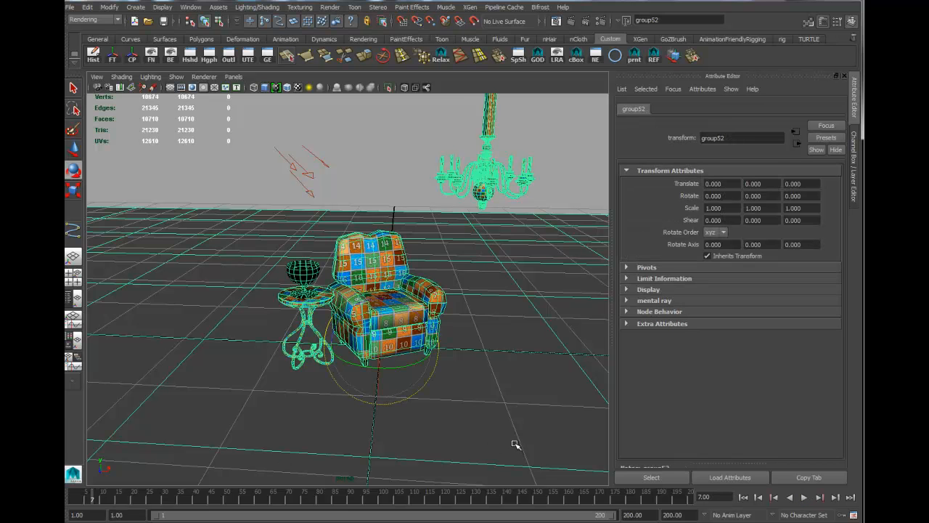
pyautogui.click(854, 160)
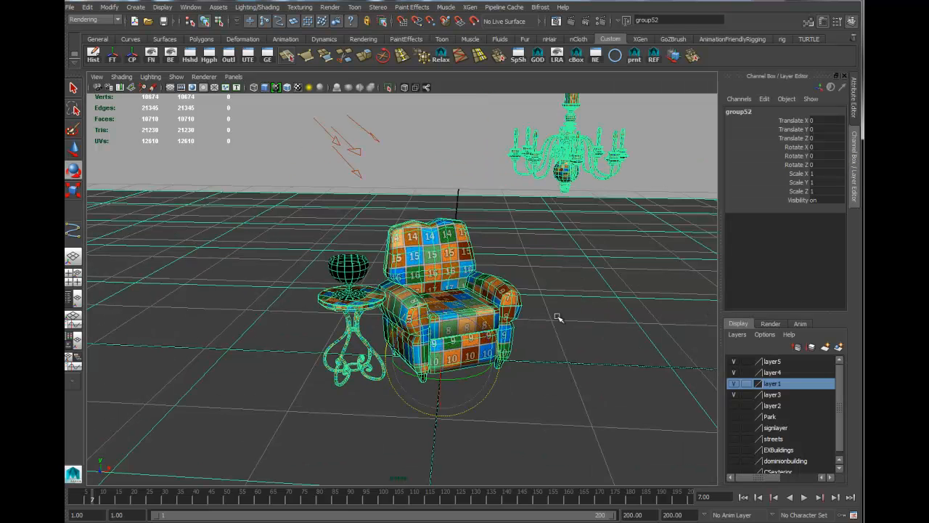
pyautogui.moveTo(99, 497); pyautogui.dragTo(66, 508)
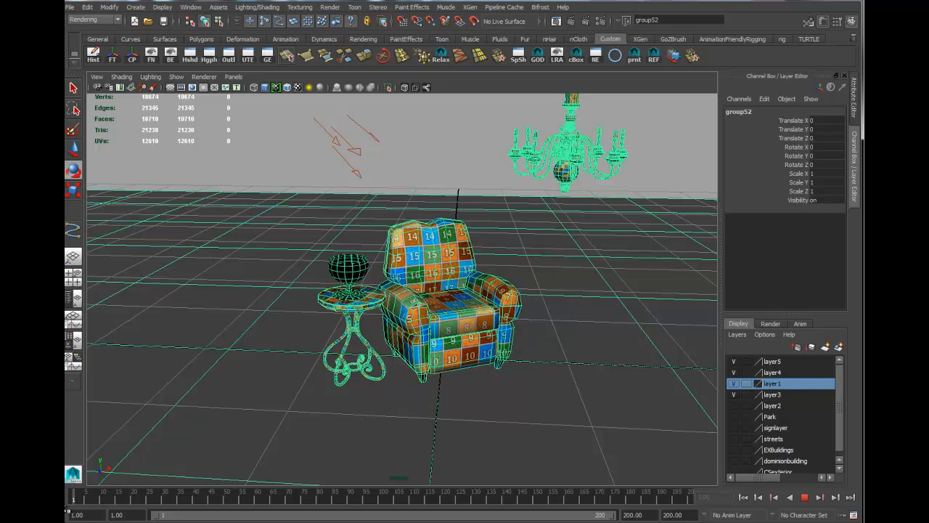
pyautogui.click(801, 156)
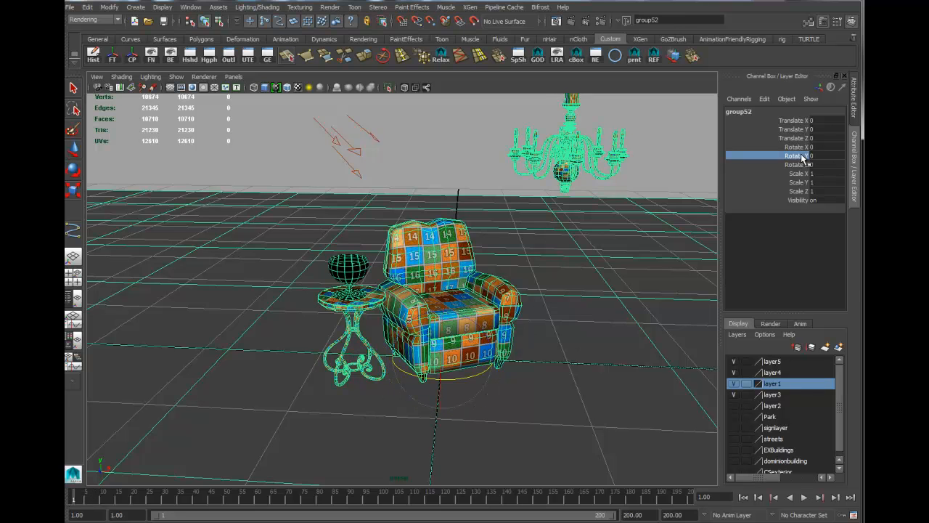
pyautogui.rightClick(803, 158)
pyautogui.click(815, 182)
# - Set the group's Rotate Y to 360 at frame 200 and key that channel
pyautogui.click(682, 501)
pyautogui.doubleClick(826, 156)
pyautogui.write('360')
pyautogui.press('Return')
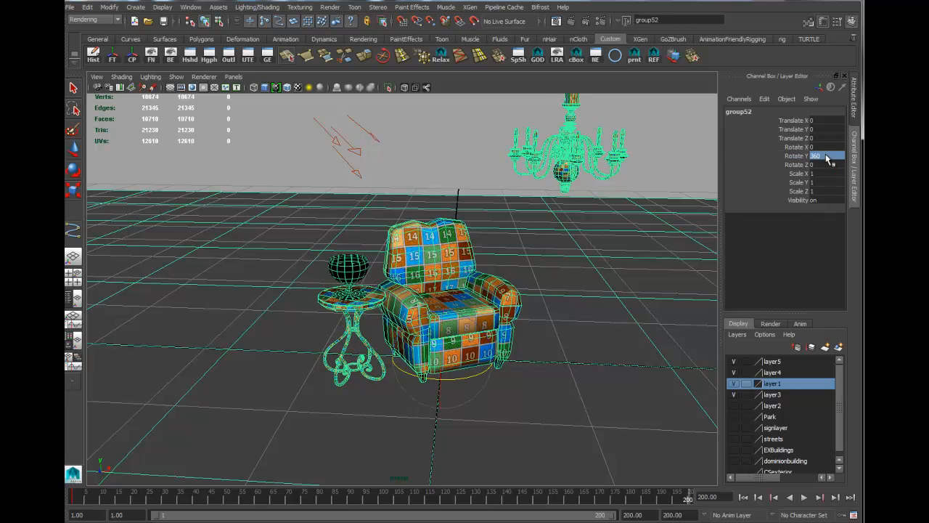
pyautogui.click(795, 155)
pyautogui.rightClick(794, 158)
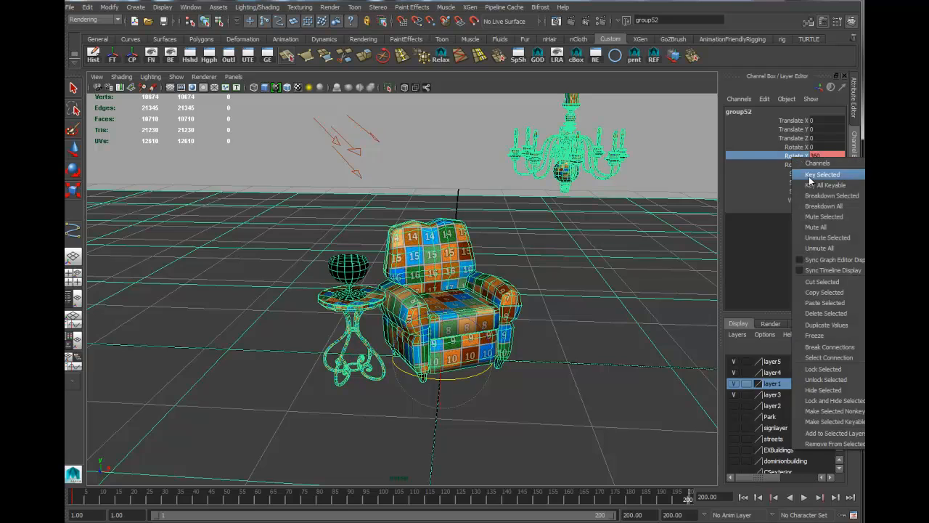
pyautogui.click(807, 187)
# - Play the turntable animation to check the rotation, stop it, and return to frame 1
pyautogui.click(800, 499)
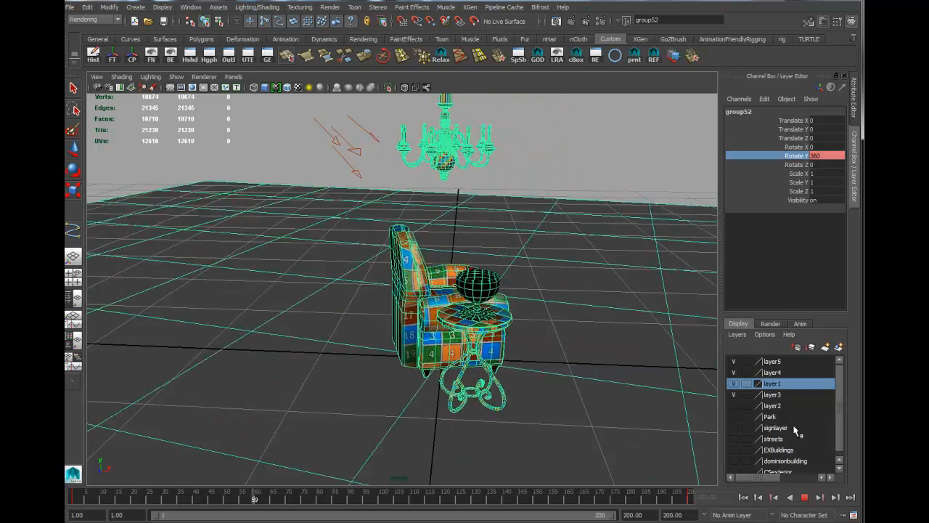
pyautogui.click(804, 498)
pyautogui.moveTo(543, 499); pyautogui.dragTo(73, 497)
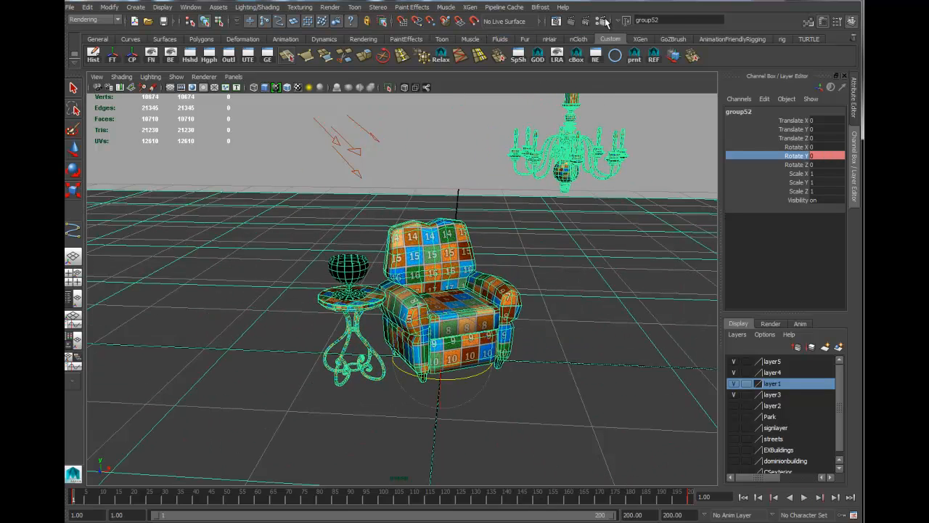
# - Open the render settings, and set the mental ray plug-in Mayatomr.mll to auto load in the Plug-in Manager
pyautogui.click(600, 20)
pyautogui.moveTo(553, 70); pyautogui.dragTo(532, 64)
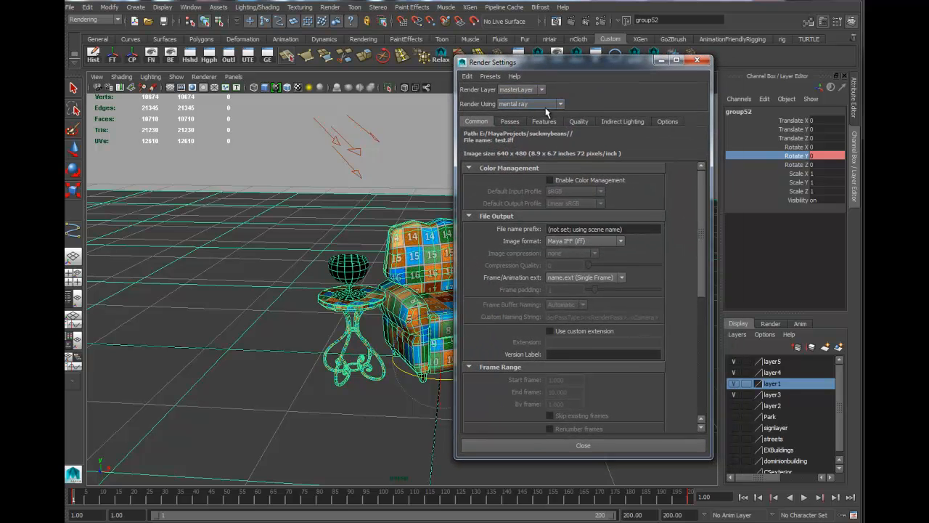
pyautogui.click(191, 6)
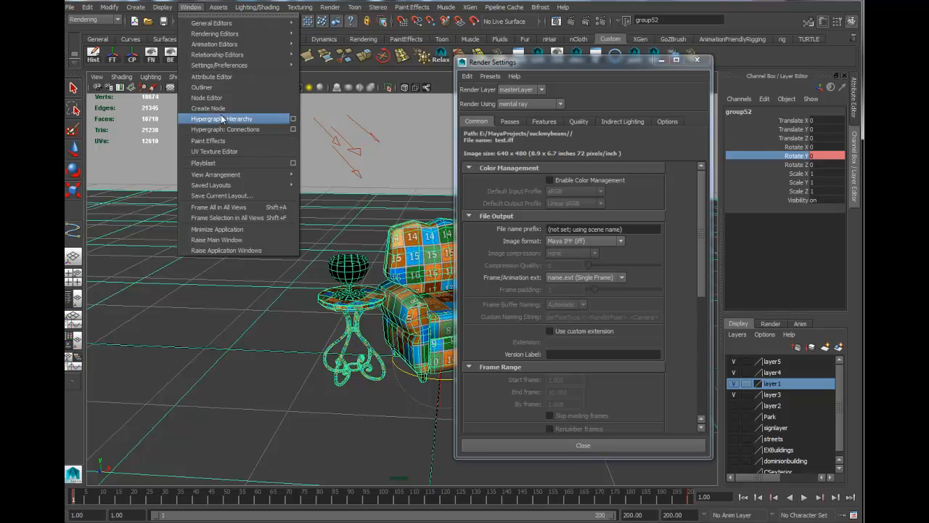
pyautogui.moveTo(221, 67)
pyautogui.click(333, 156)
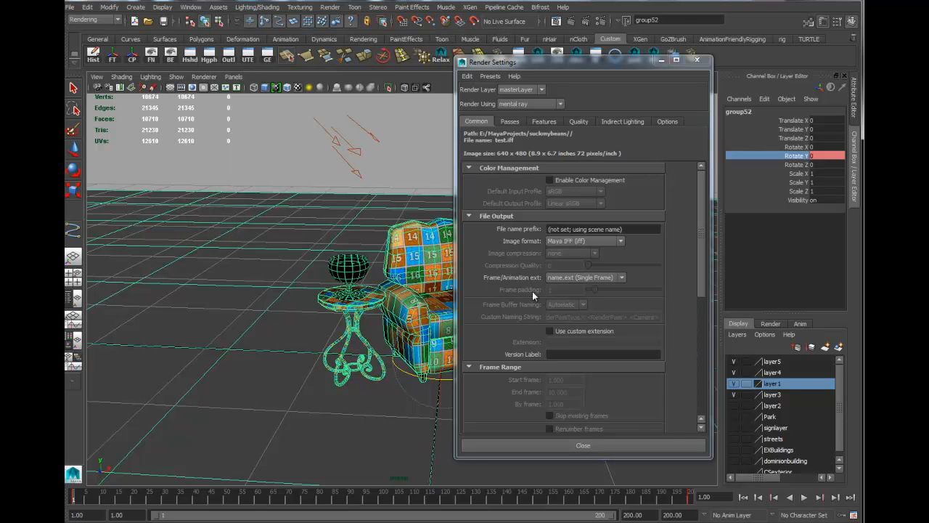
pyautogui.scroll(-15, 485, 298)
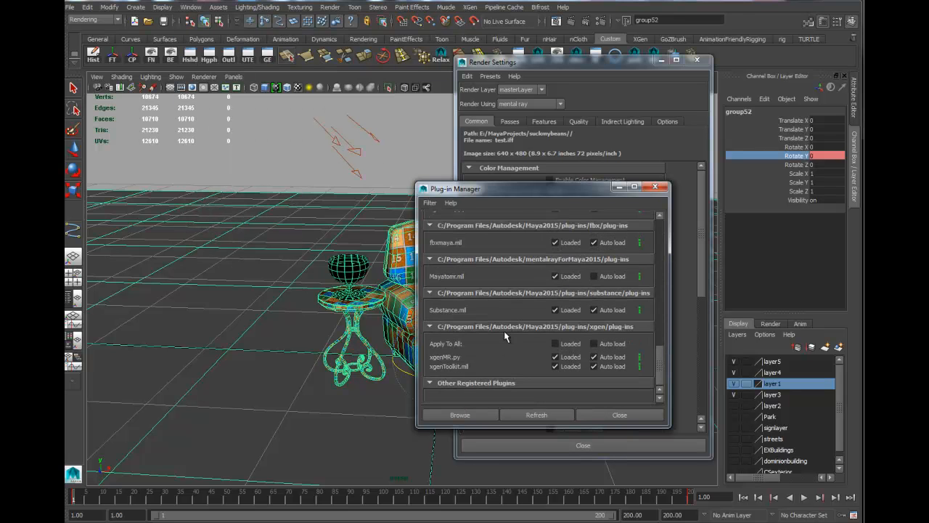
pyautogui.click(594, 276)
pyautogui.click(596, 415)
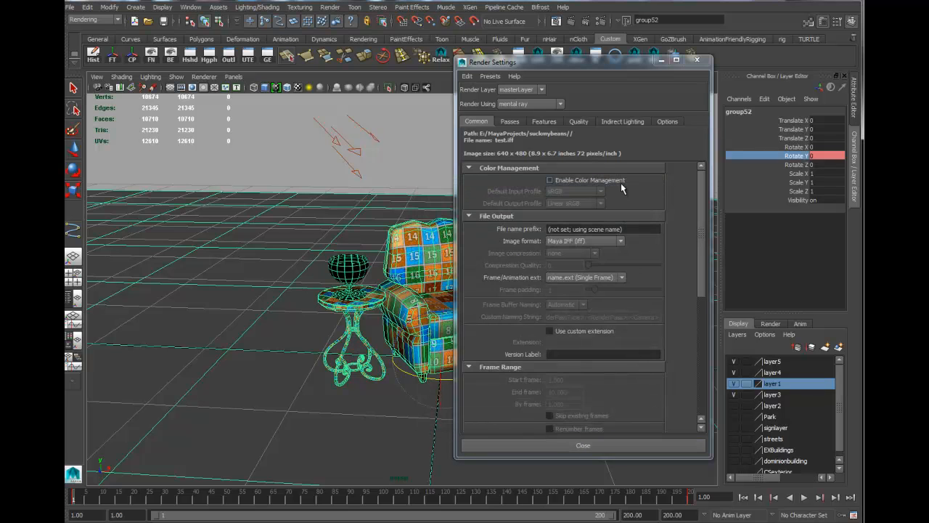
# - Set the render output to JPEG (jpg) with the name.#.ext frame extension and an end frame of 200
pyautogui.click(610, 241)
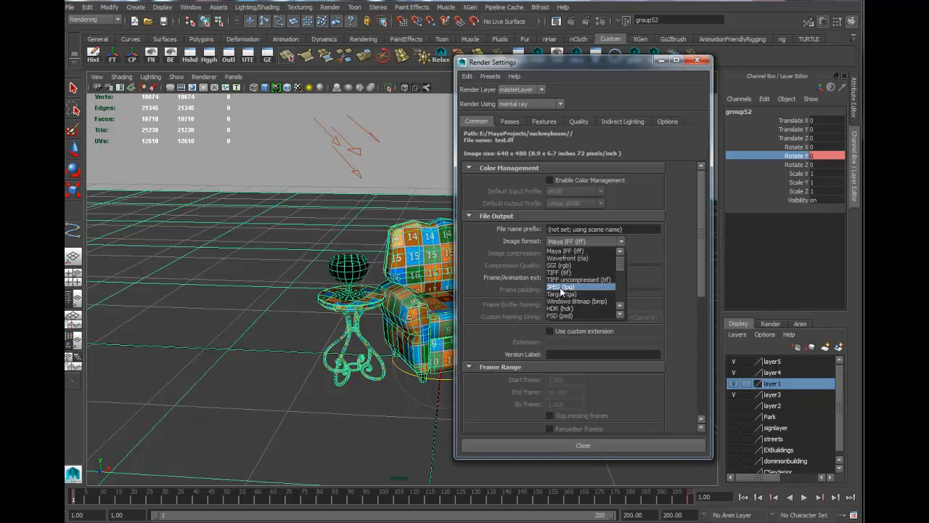
pyautogui.click(560, 288)
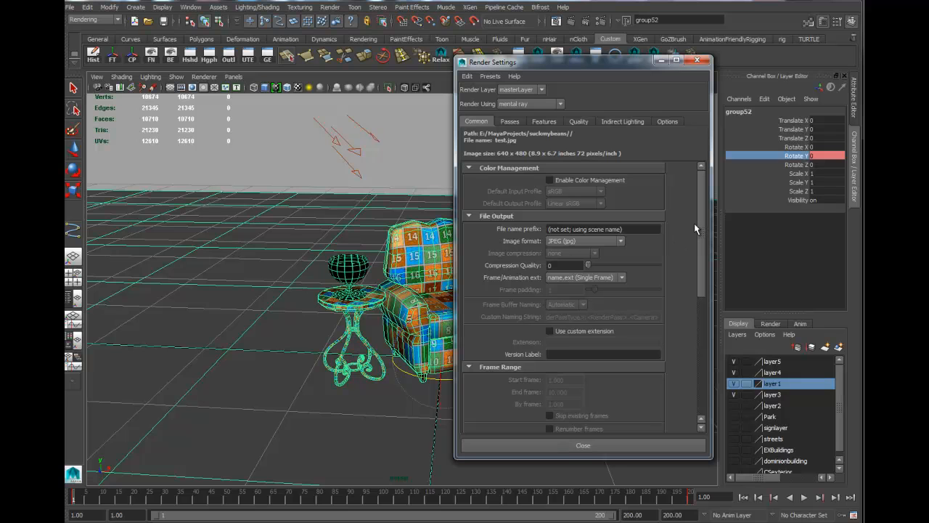
pyautogui.click(552, 276)
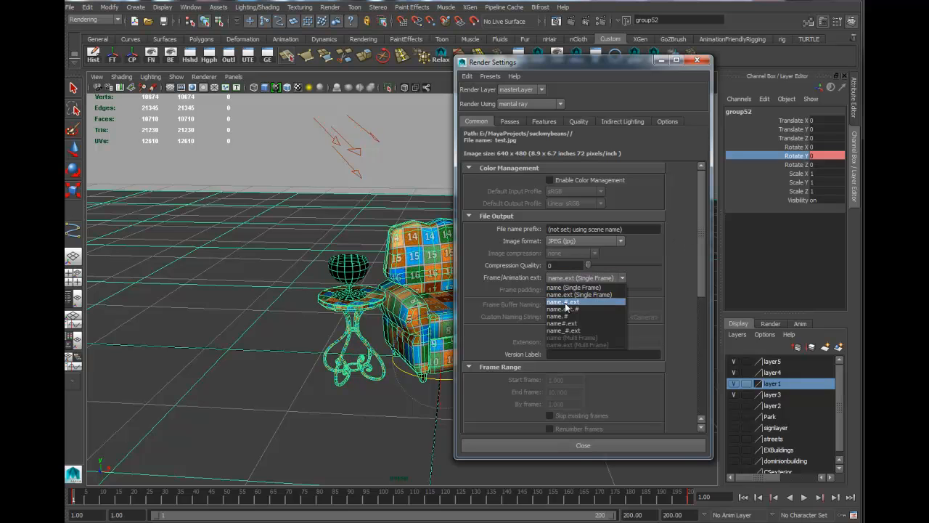
pyautogui.click(565, 302)
pyautogui.scroll(-3, 700, 278)
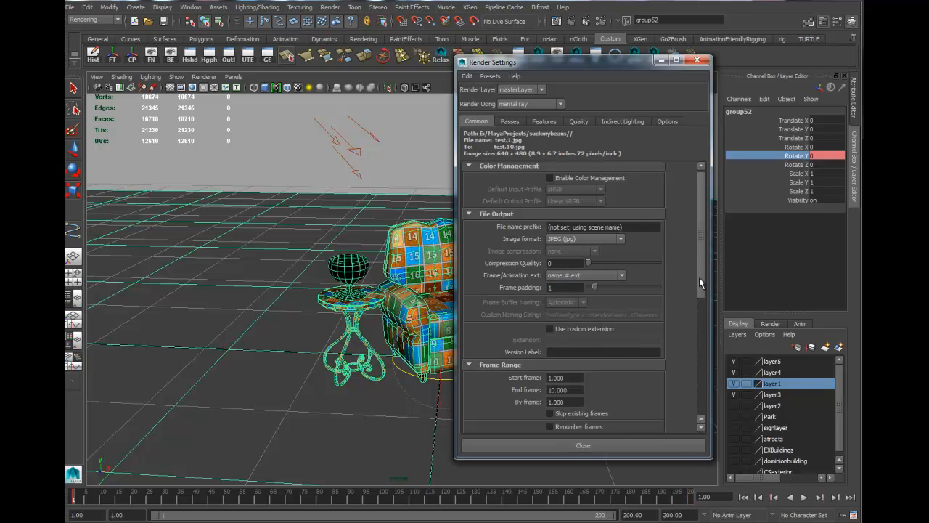
pyautogui.click(579, 333)
pyautogui.write('200')
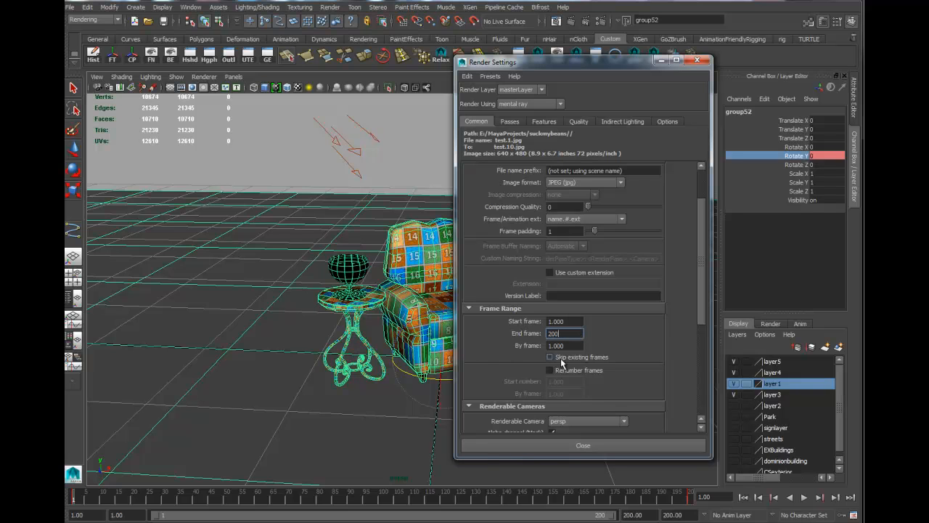
# - Examine the image size presets, the render setting presets and the mental ray sampling quality options
pyautogui.moveTo(704, 251); pyautogui.dragTo(688, 331)
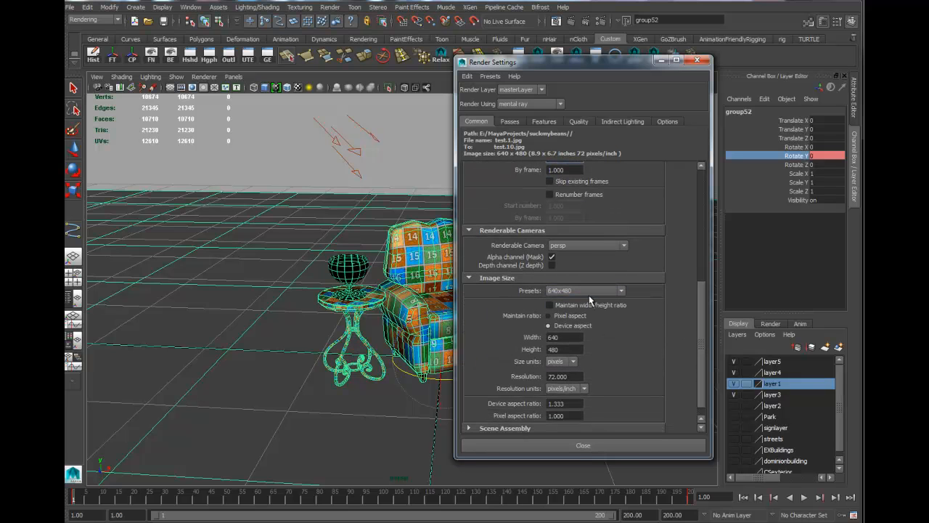
pyautogui.click(620, 291)
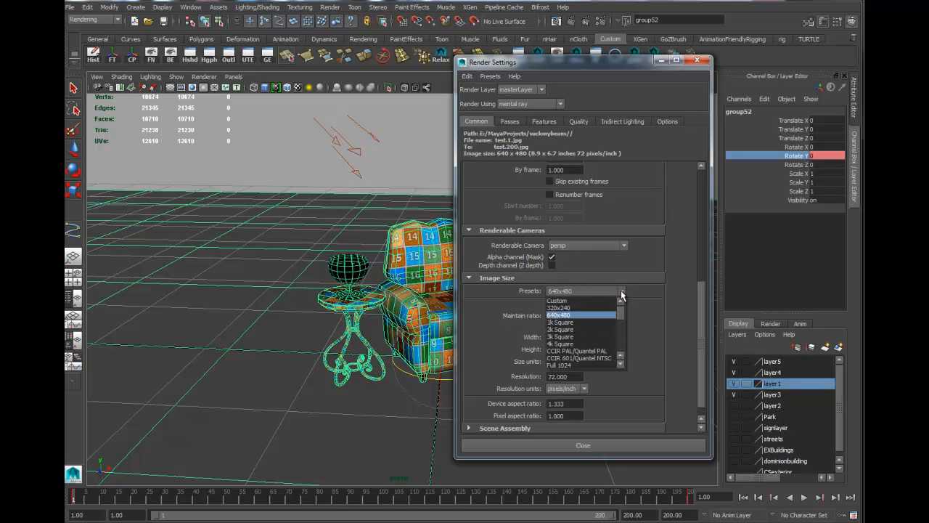
pyautogui.scroll(-2, 619, 319)
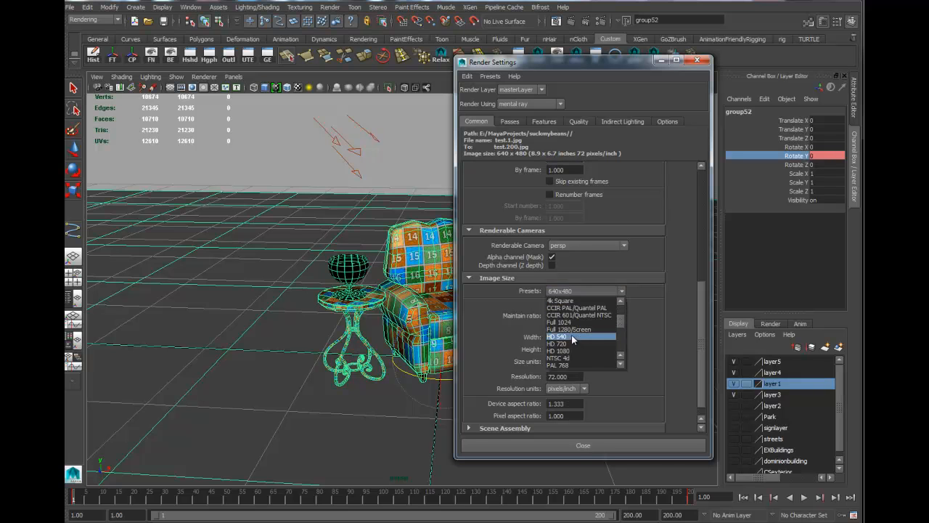
pyautogui.click(701, 317)
pyautogui.moveTo(701, 328); pyautogui.dragTo(691, 348)
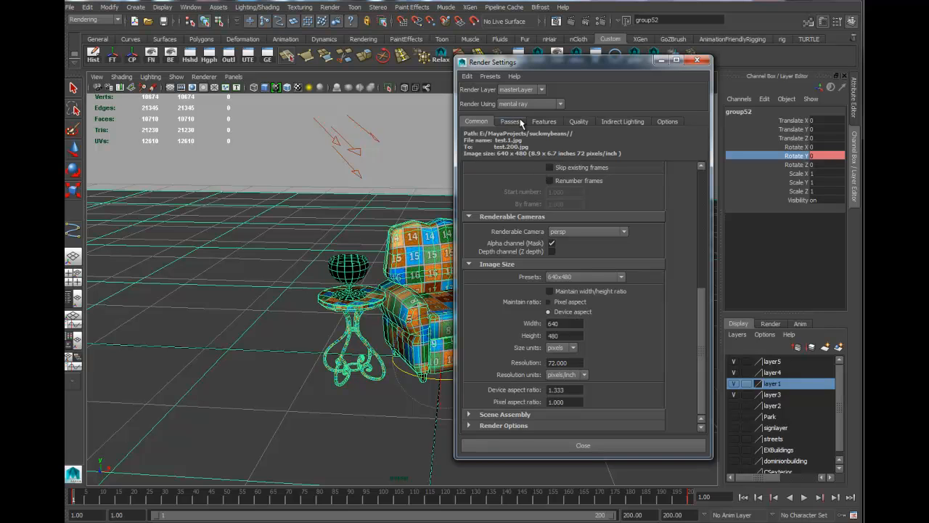
pyautogui.click(486, 76)
pyautogui.moveTo(515, 96)
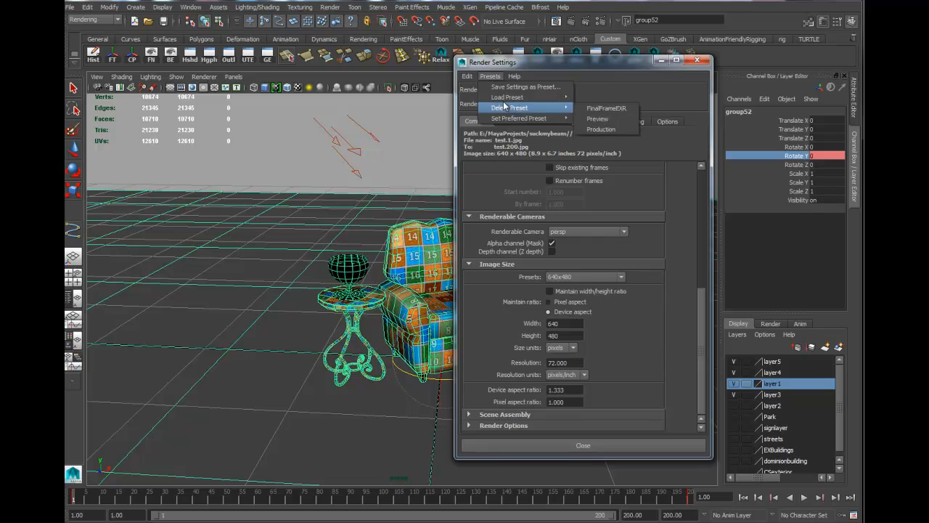
pyautogui.click(612, 120)
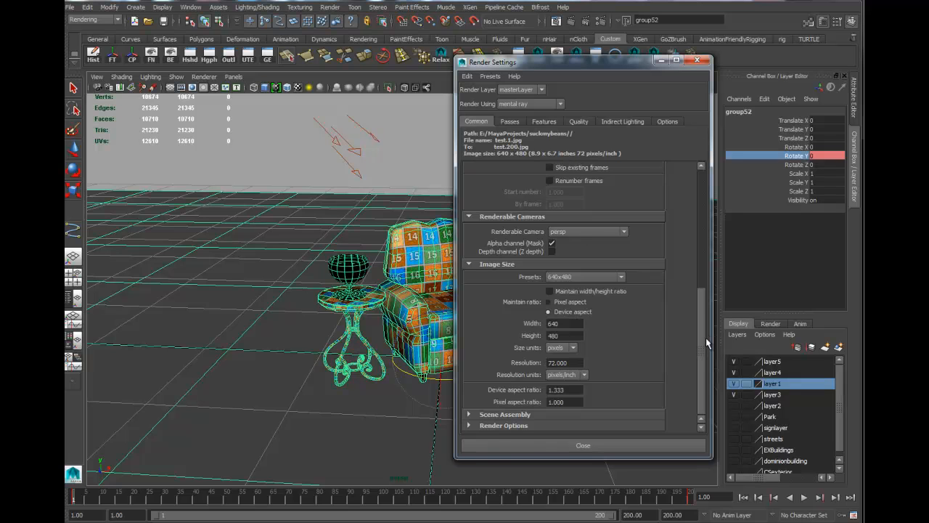
pyautogui.click(580, 122)
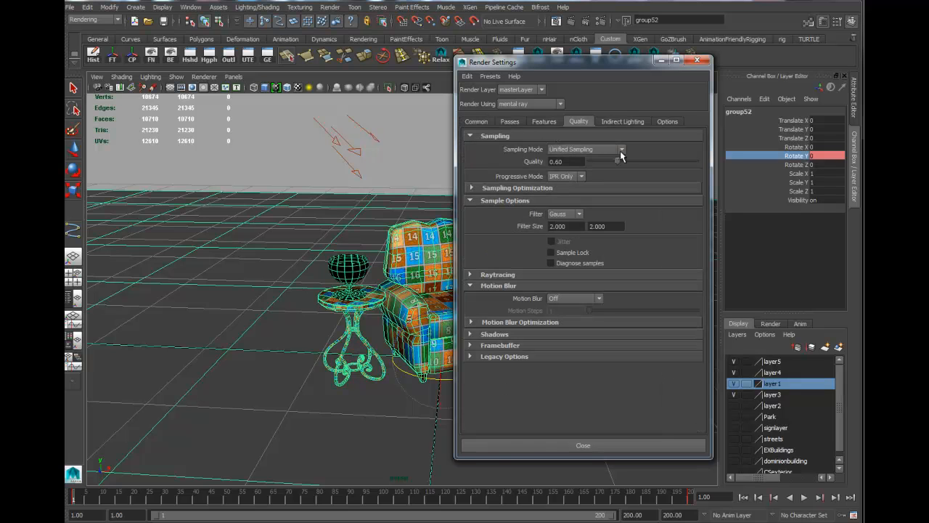
# - Close the render settings and start a batch render of the animation
pyautogui.click(695, 63)
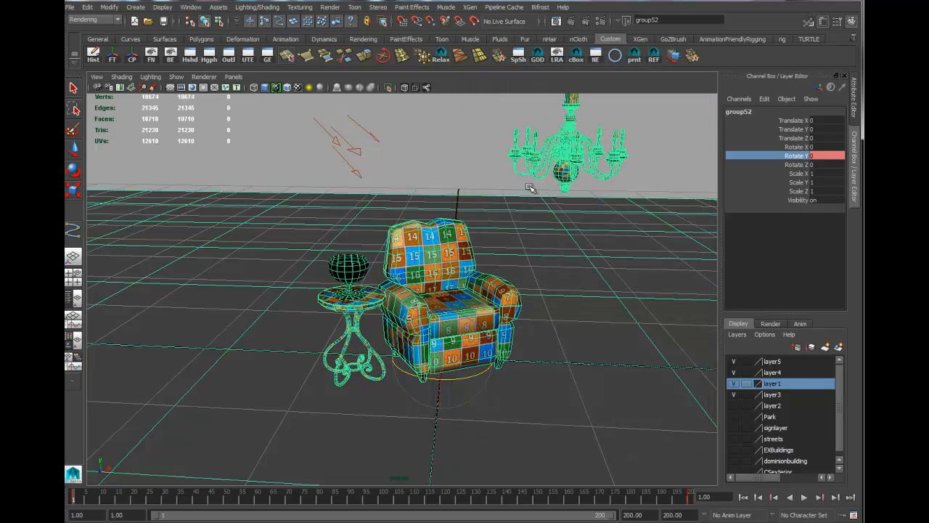
pyautogui.click(328, 8)
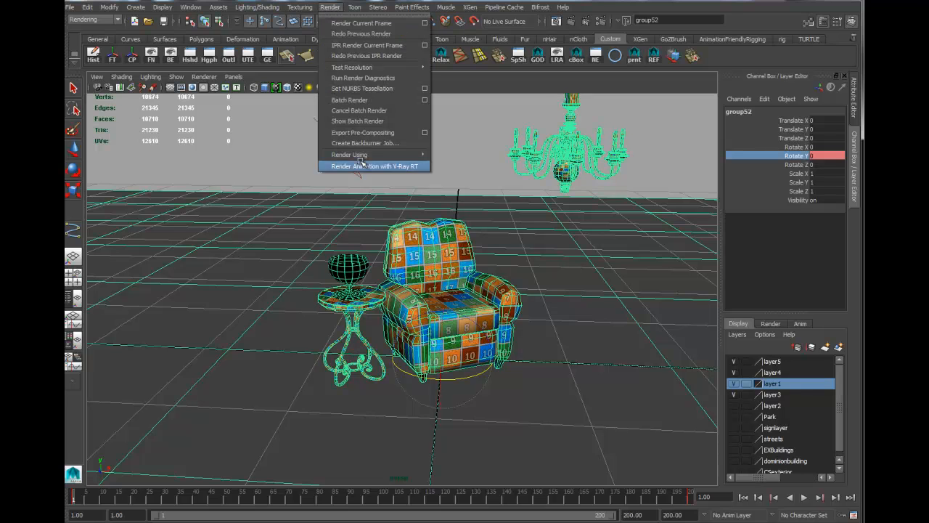
pyautogui.click(350, 99)
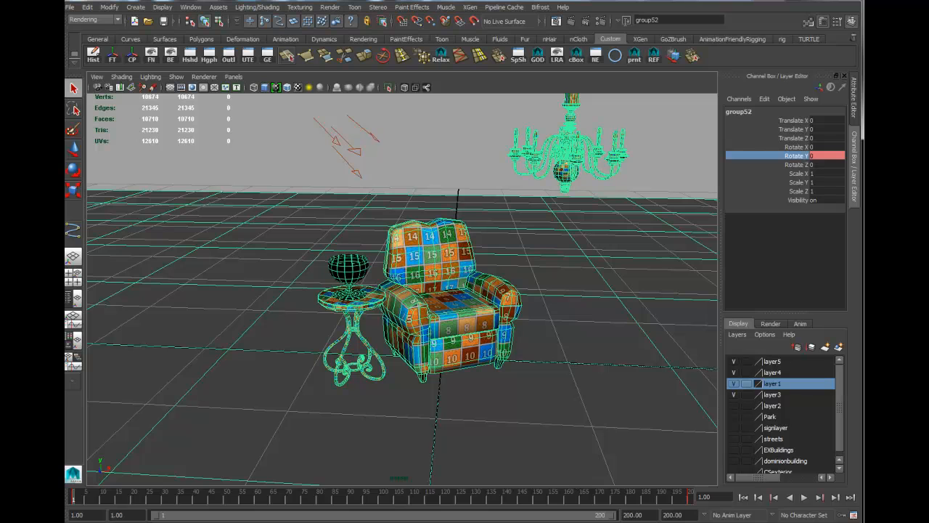